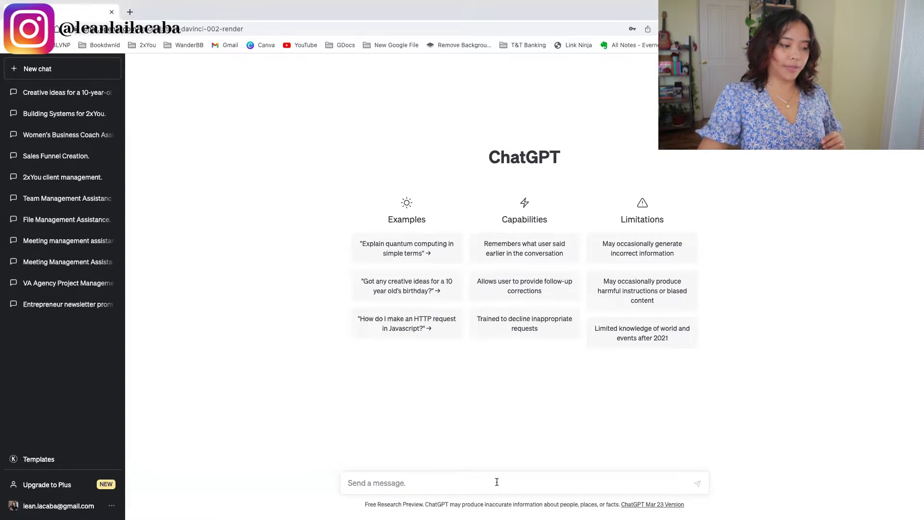
# - Brief ChatGPT as a professional, straight-to-the-point admin virtual assistant for a Notion templates business, and request an onboarding email for a client who just bought a template
pyautogui.write('I run a Notion templates business, and I need you to act as my admin virtual assistant for creating emails, drafting calendar invites, and more. Are you ready?  I would need you to be an expert at writing, and to be professional and straight to the point in your responses.')
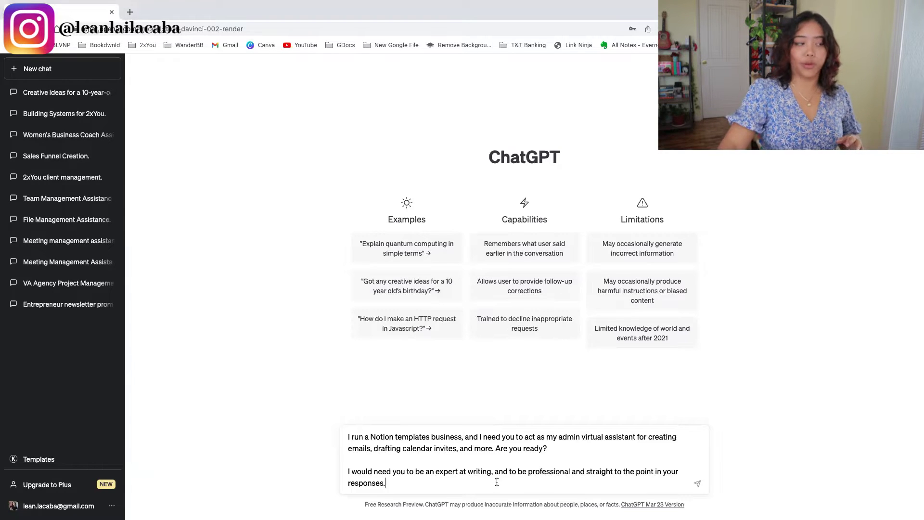
pyautogui.press('Return')
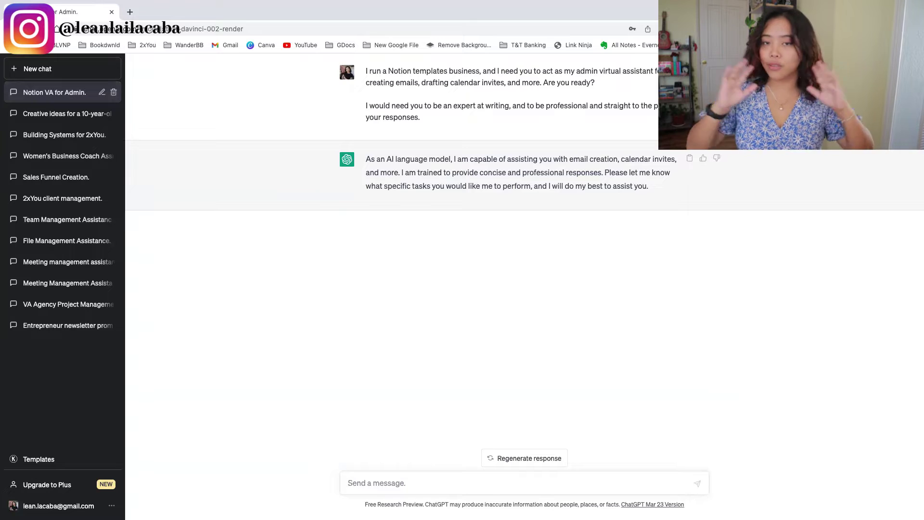
pyautogui.write('create an onboarding email for a client who just bought a template')
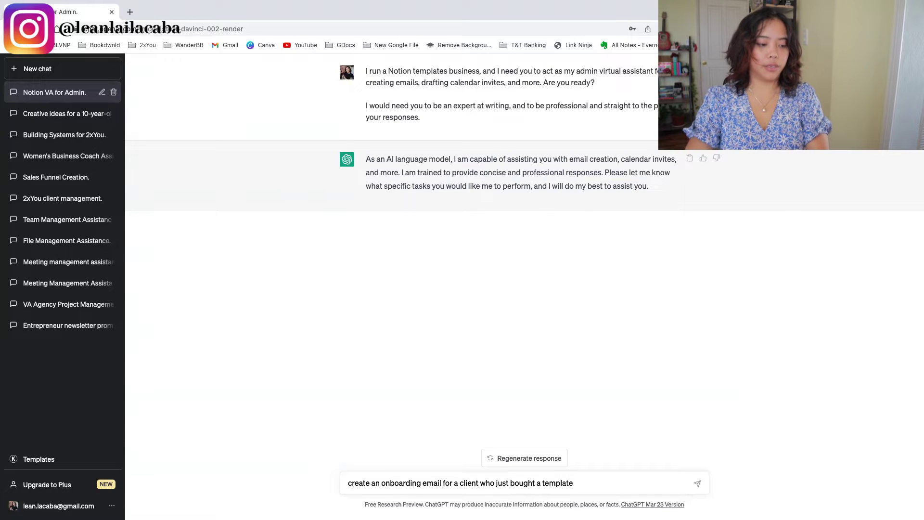
pyautogui.press('Return')
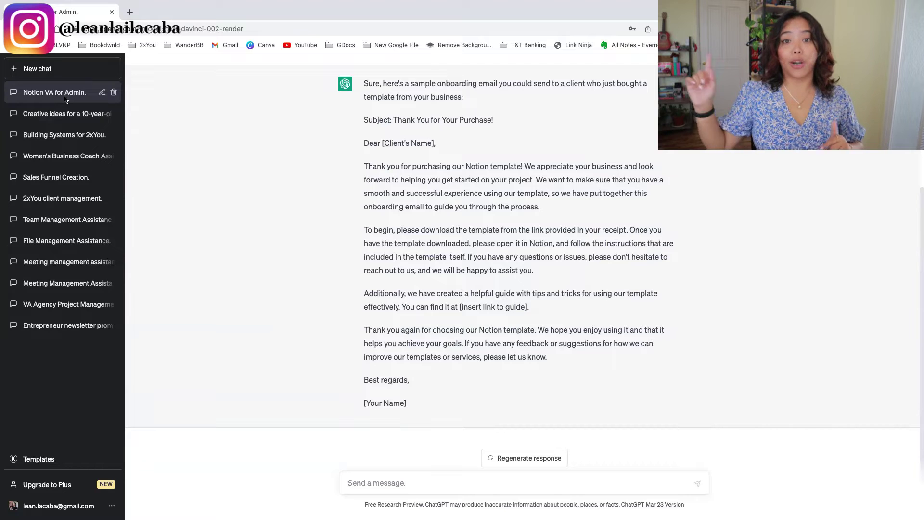
# - In a new chat, assign an informative, empathetic customer service assistant role for the Notion templates business, and describe its productivity templates for college students
pyautogui.click(62, 79)
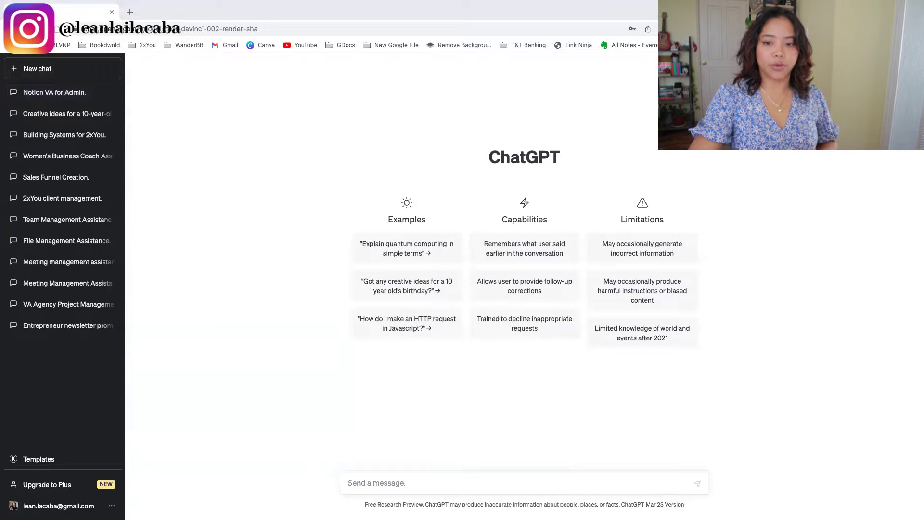
pyautogui.click(579, 485)
pyautogui.write('I run a Notion templates business, and I need you to act as our customer service assistant for responding to emails and queries by our clients. Are you ready?  I would need you to be informative, empathetic, and solutions focused in your responses.')
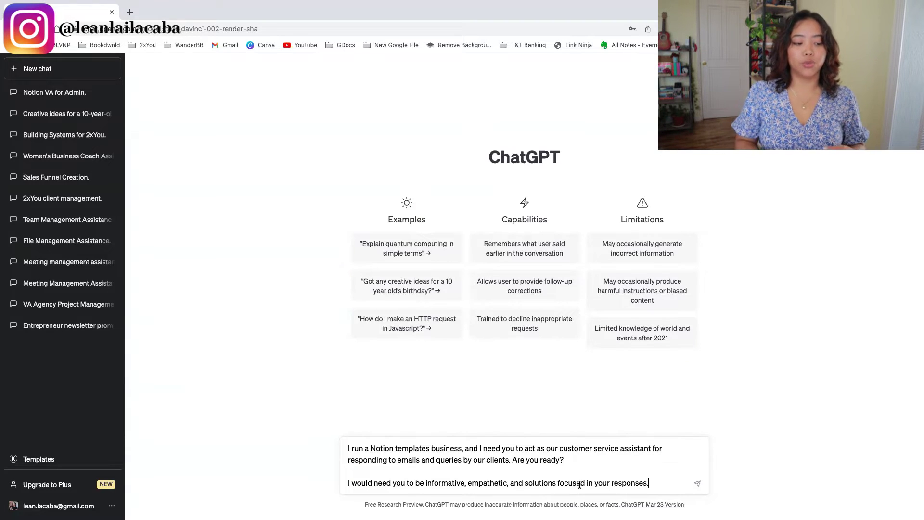
pyautogui.press('Return')
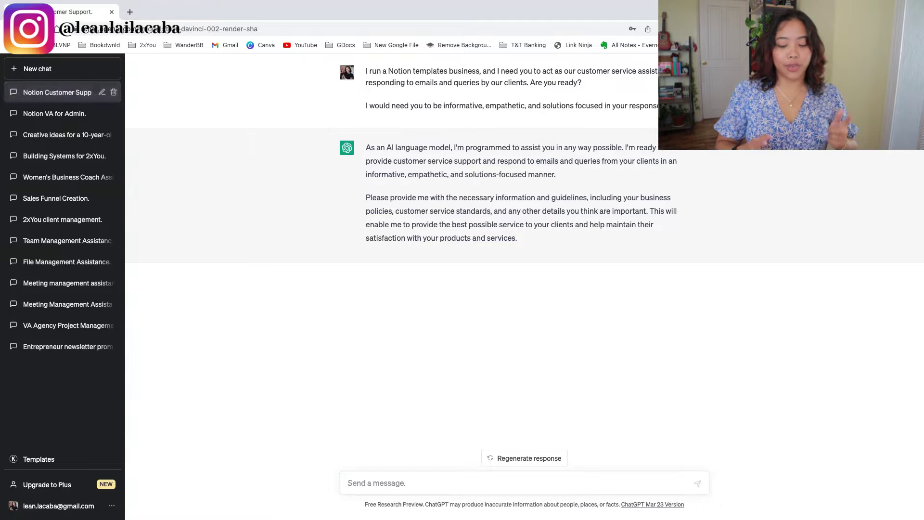
pyautogui.press('Return')
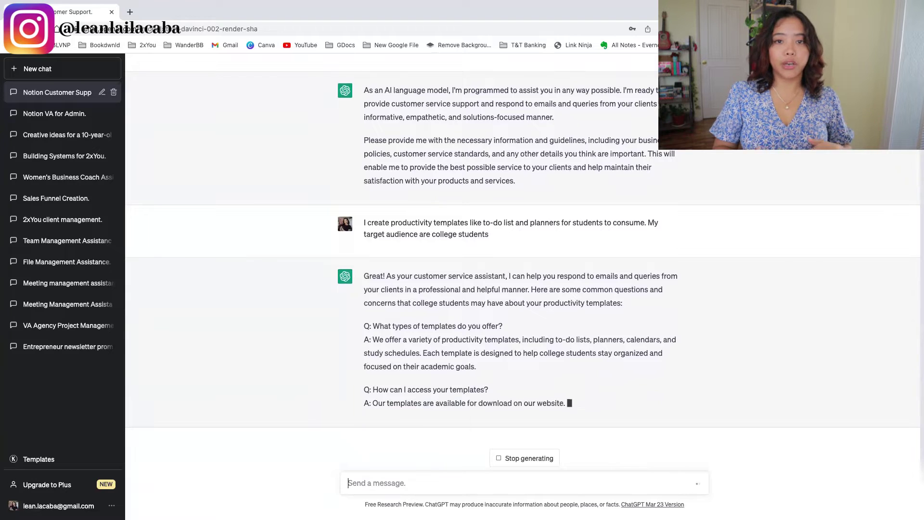
# - Review the generated client questions and answers in the customer support chat, and revisit the admin assistant chat for comparison
pyautogui.scroll(2, 544, 293)
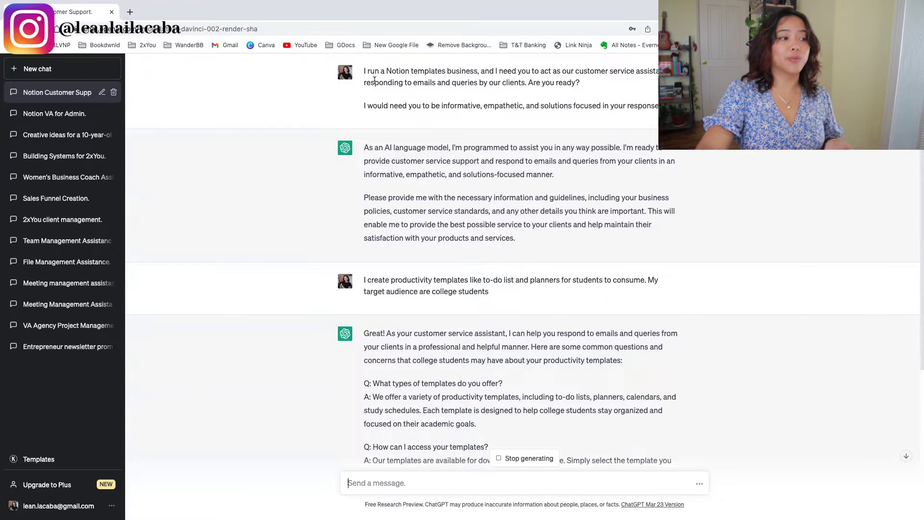
pyautogui.scroll(-5, 417, 125)
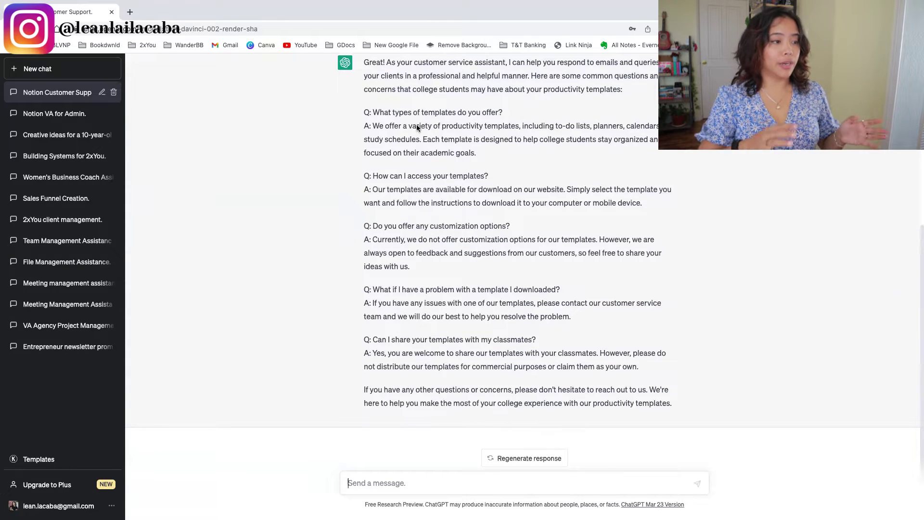
pyautogui.moveTo(361, 109); pyautogui.dragTo(704, 375)
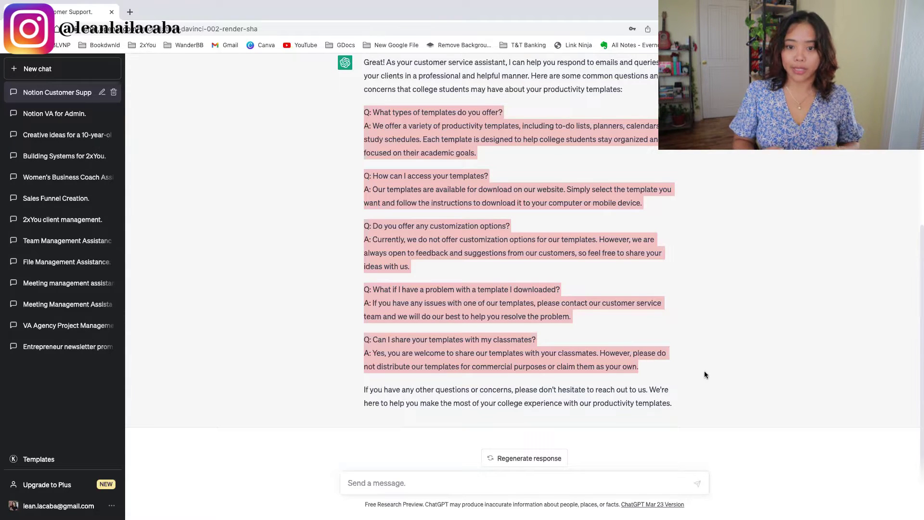
pyautogui.scroll(5, 515, 239)
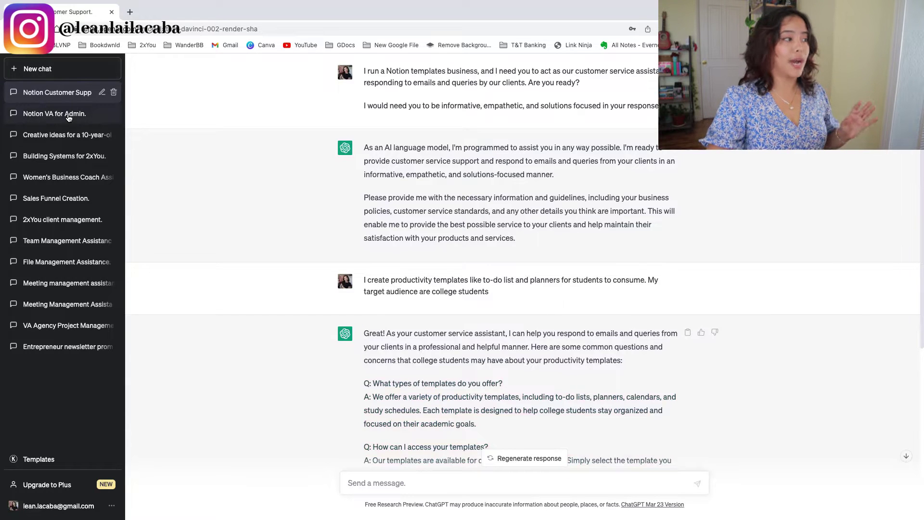
pyautogui.click(68, 116)
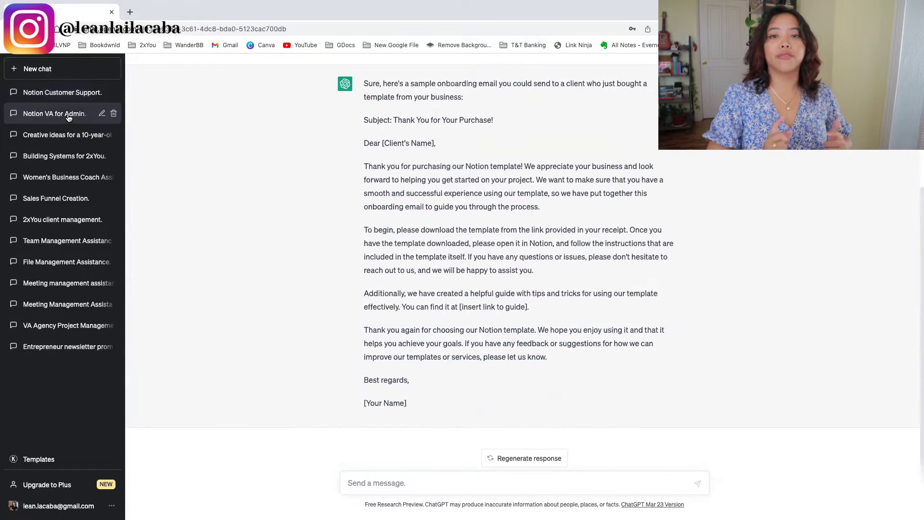
pyautogui.click(72, 92)
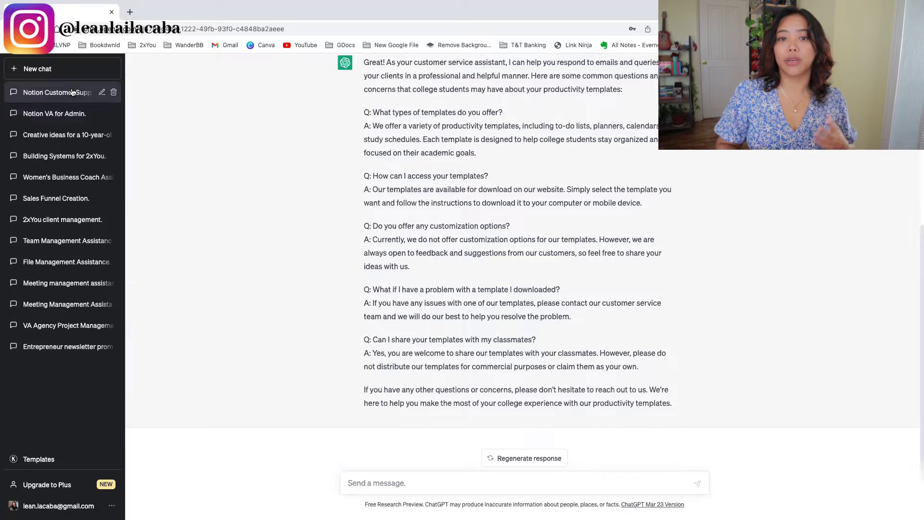
# - In a new chat, assign a creative, innovative content creation assistant role for the Notion templates business, and introduce a new daily planner for college students
pyautogui.click(76, 76)
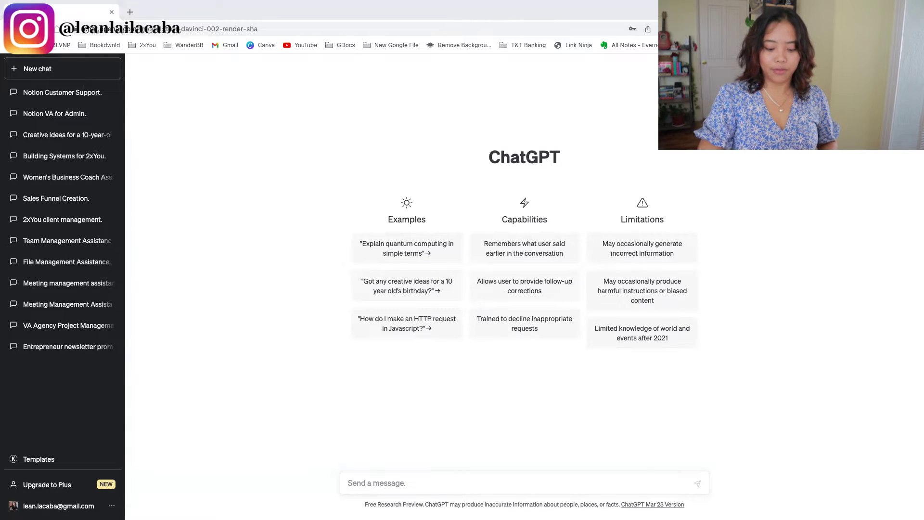
pyautogui.write('I run a Notion templates business, and I need you to act as a content creation virtual assistant for creating content for my business from product description, social media captions, and more. Are you ready?  I would need you to be creative, innovative, and informative.')
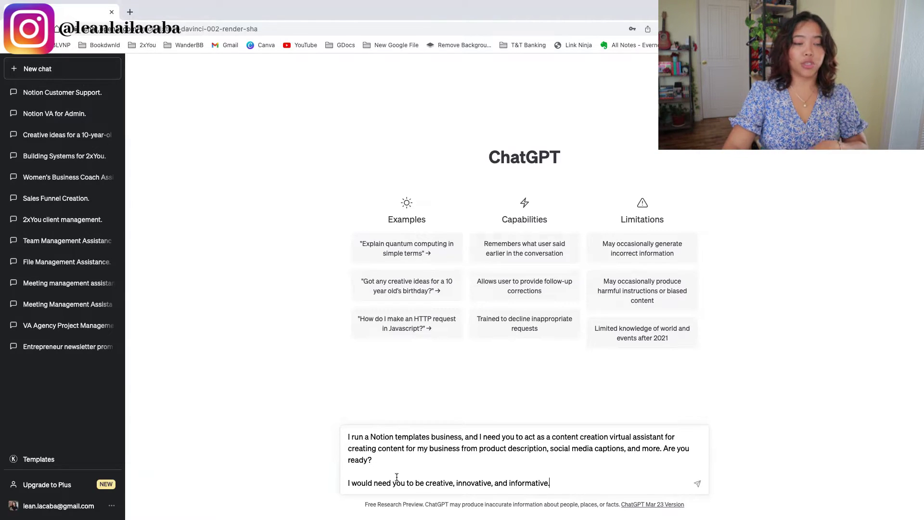
pyautogui.press('Return')
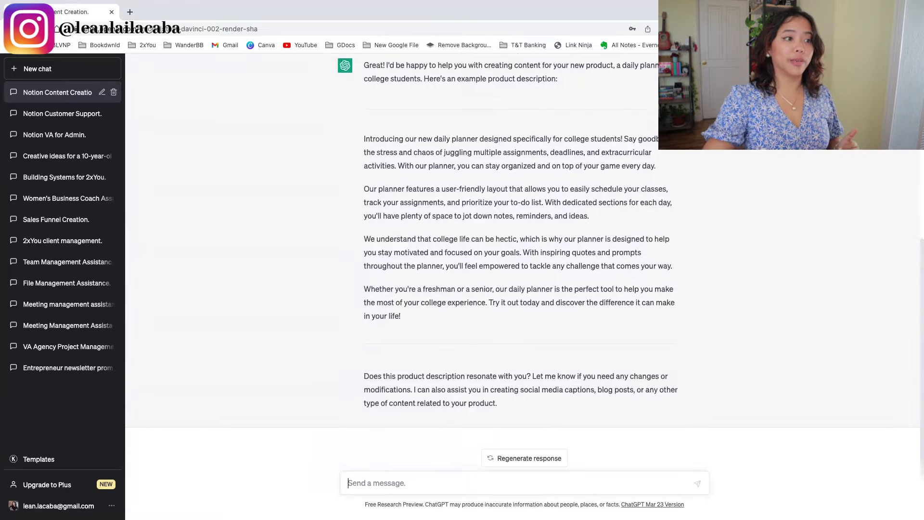
# - Review the planner's product description and ask for added bullet points of why it would benefit the students
pyautogui.scroll(6, 392, 294)
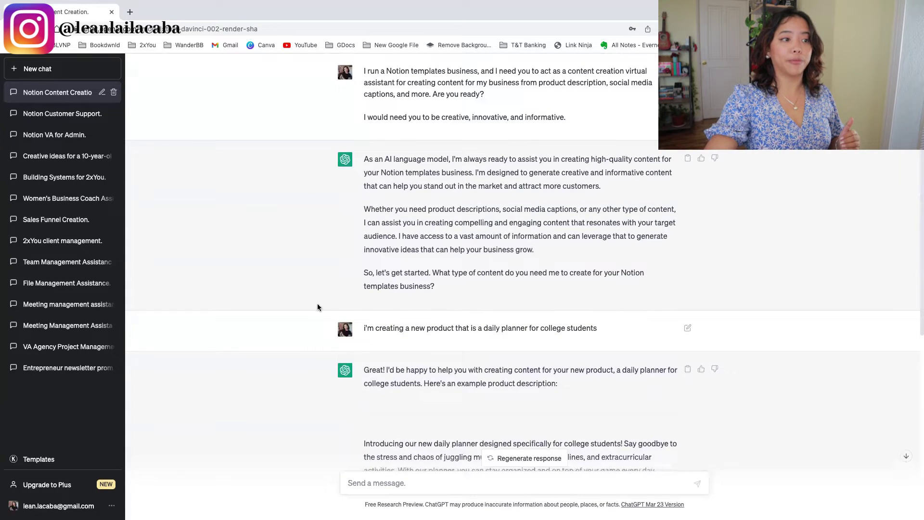
pyautogui.scroll(-6, 317, 303)
pyautogui.moveTo(363, 373); pyautogui.dragTo(516, 400)
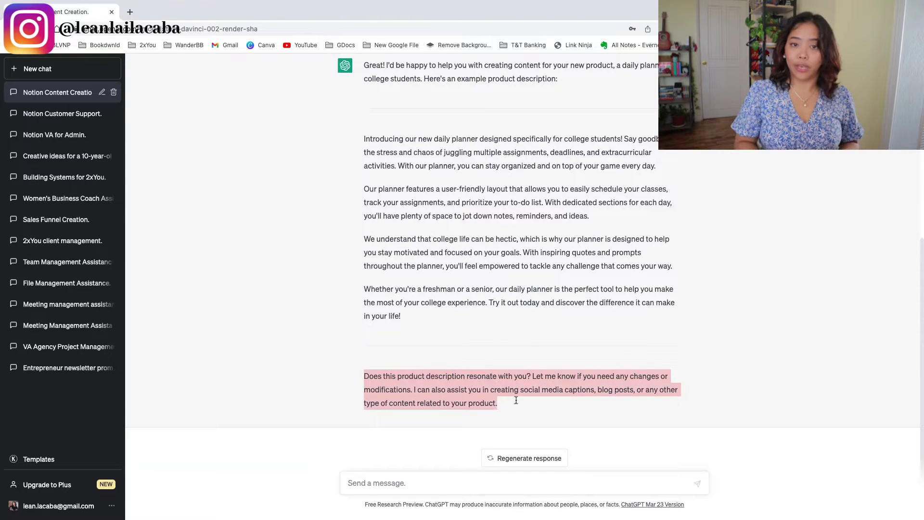
pyautogui.click(405, 480)
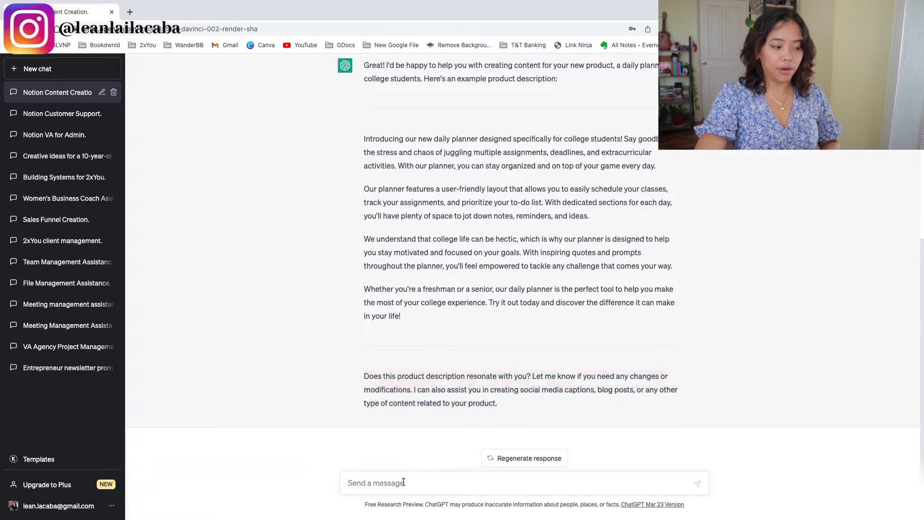
pyautogui.write('this is fanta')
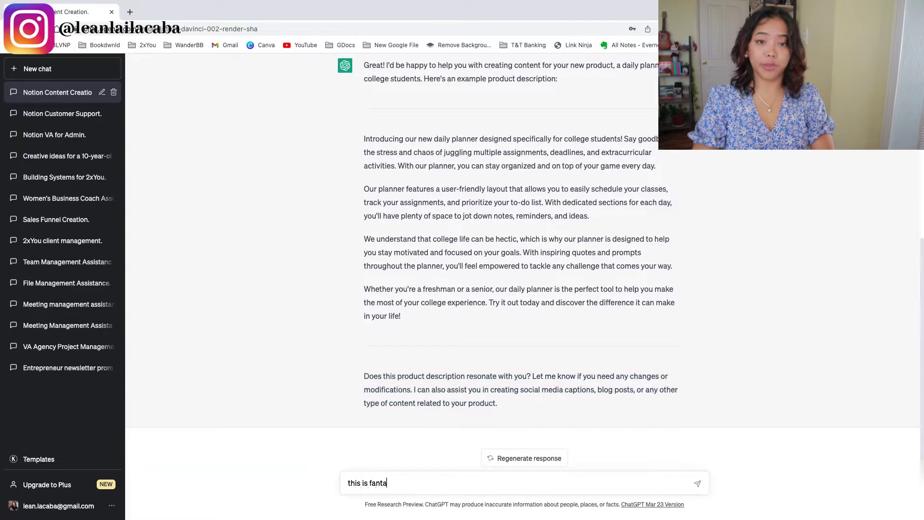
pyautogui.write('stic! can you add bullet points of why this would benefit them')
pyautogui.press('Return')
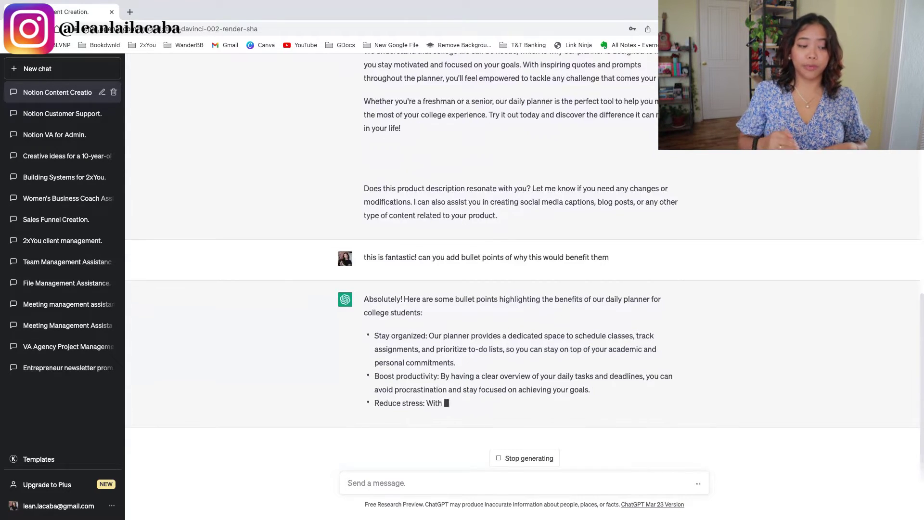
# - Request a Facebook post promoting this product based on the description above
pyautogui.write('crea')
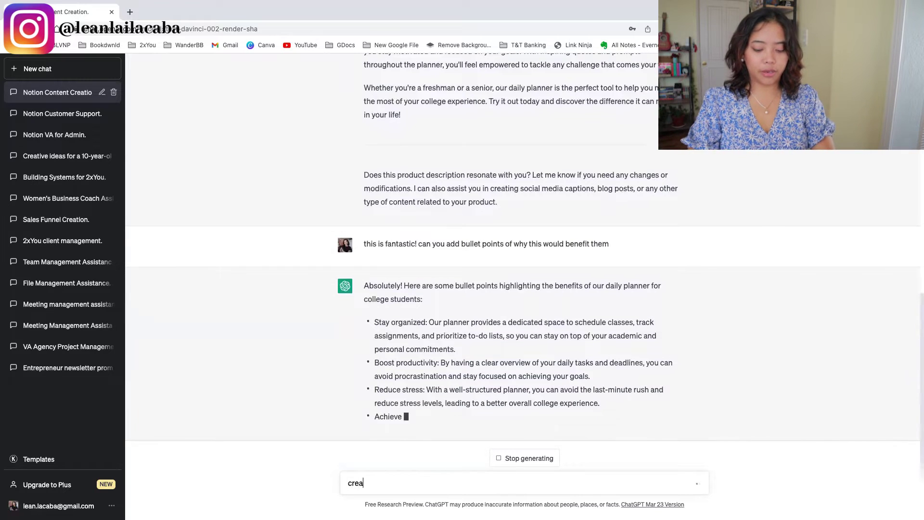
pyautogui.write('te a facebook ')
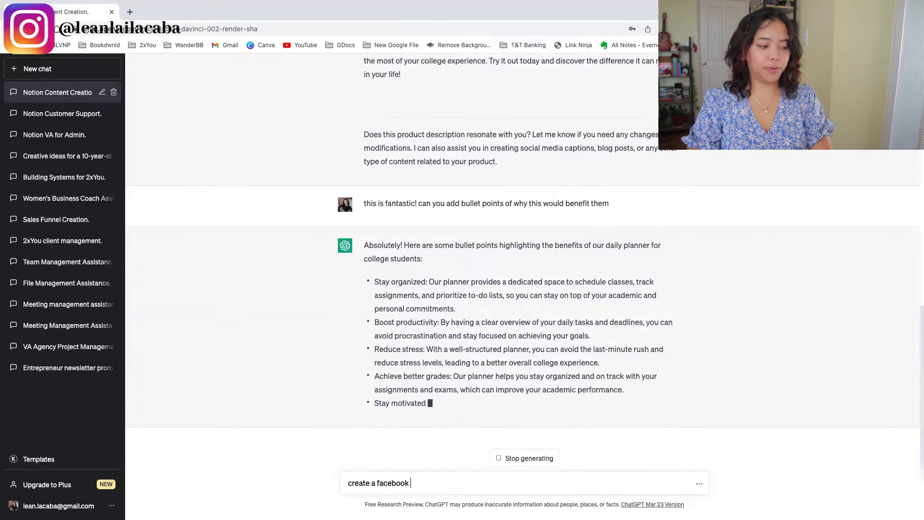
pyautogui.write('post promoting this')
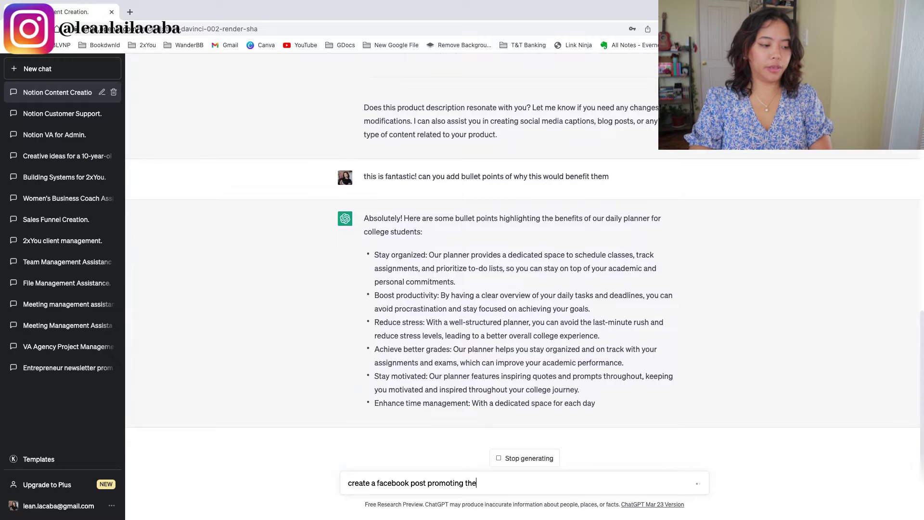
pyautogui.write(' product baw')
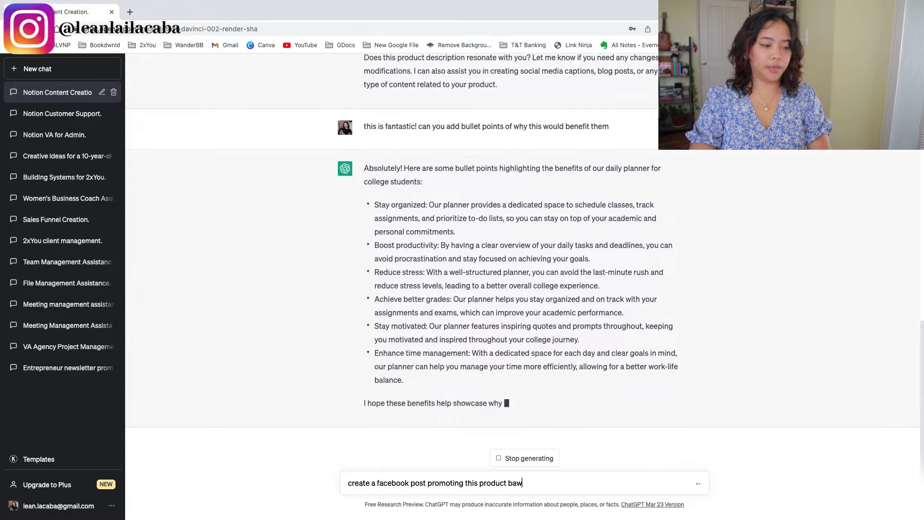
pyautogui.press('BackSpace')
pyautogui.write('sed on t')
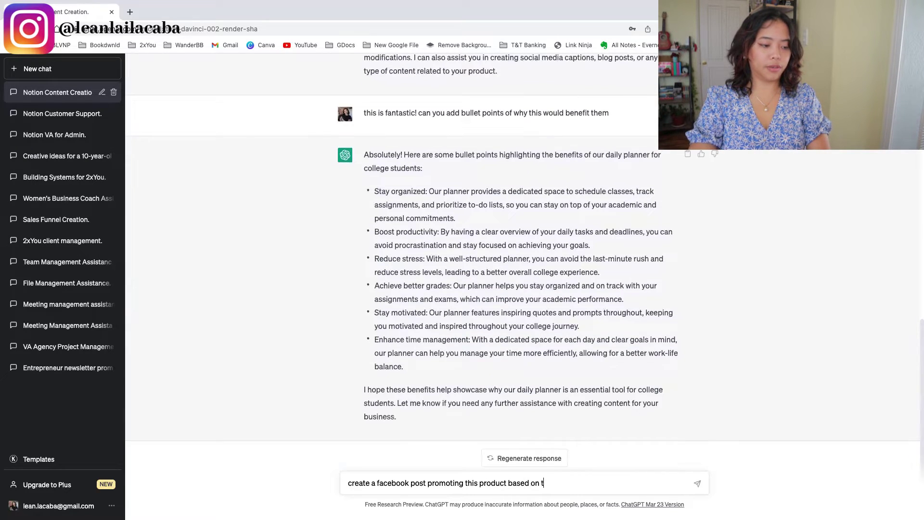
pyautogui.write('he descripti')
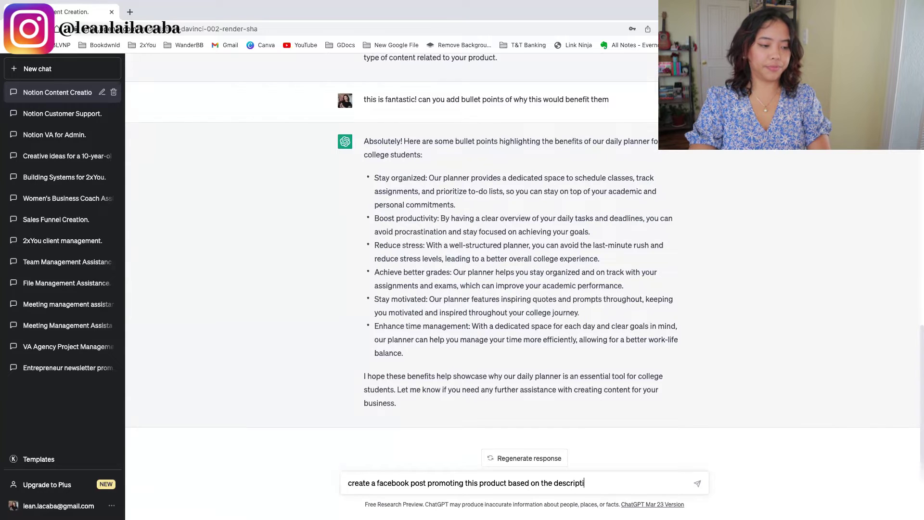
pyautogui.write('on above')
pyautogui.press('Return')
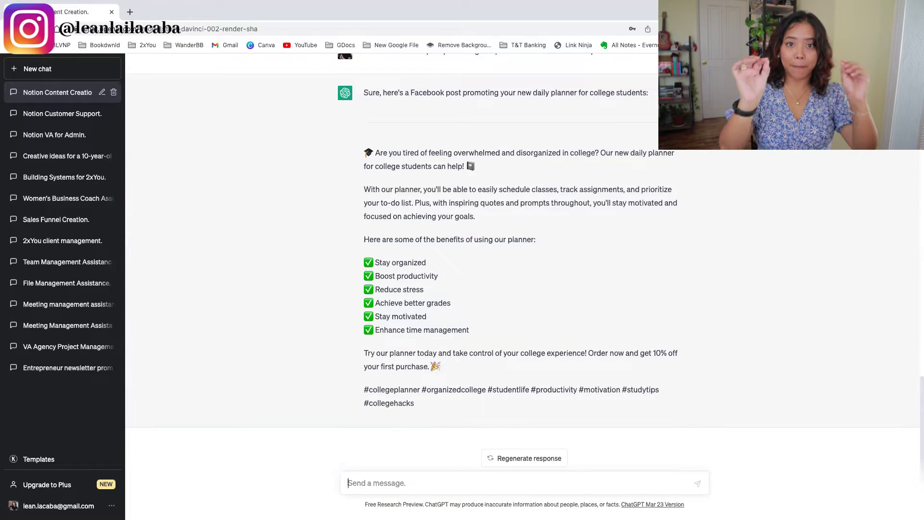
# - In a new chat, assign a social media virtual assistant role for responding to comments and creating engagement, with a funny but informative company voice
pyautogui.click(80, 71)
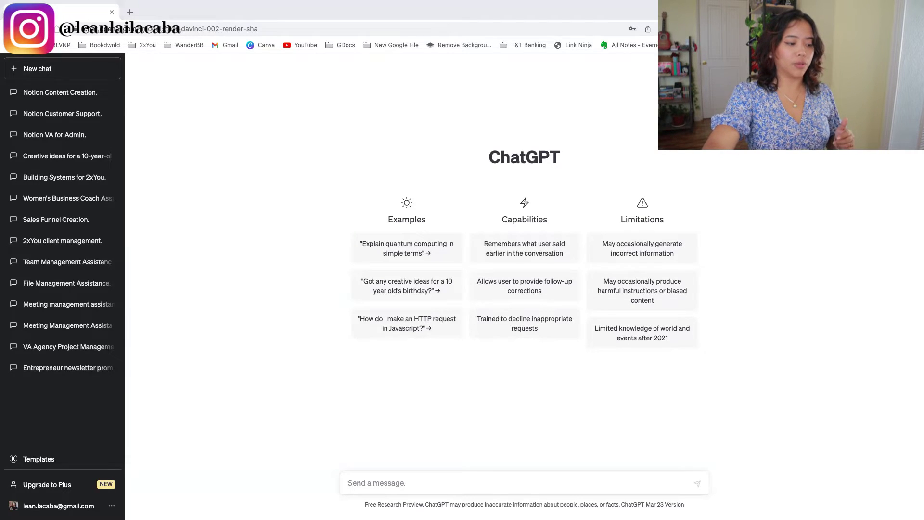
pyautogui.click(556, 482)
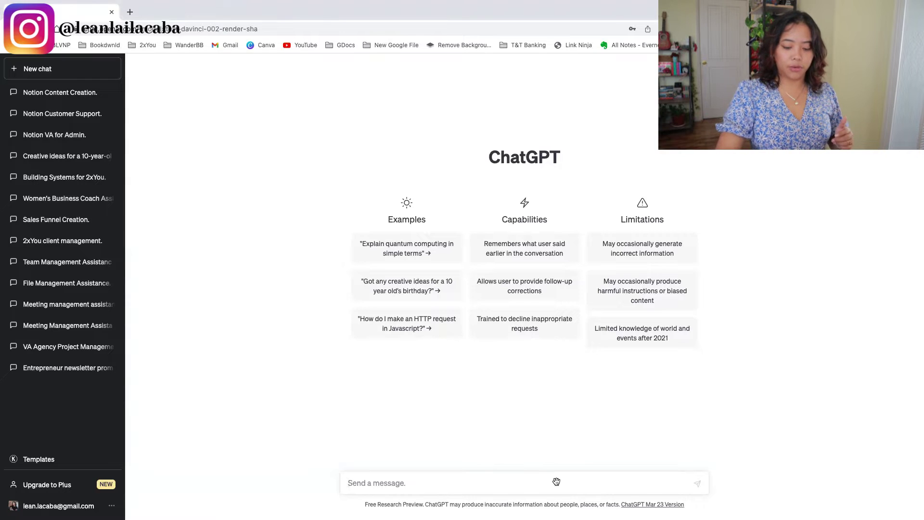
pyautogui.write('I run a Notion templates business, and I need you to act as my social media virtual assistant for managing our social media like responding to comments and creating engagement. Are you ready?  Our company voice is funny but informative.')
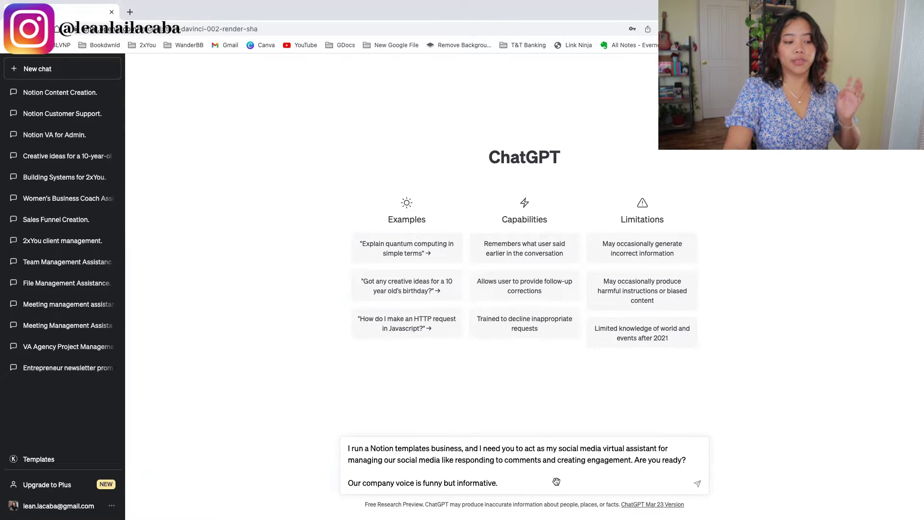
pyautogui.press('Return')
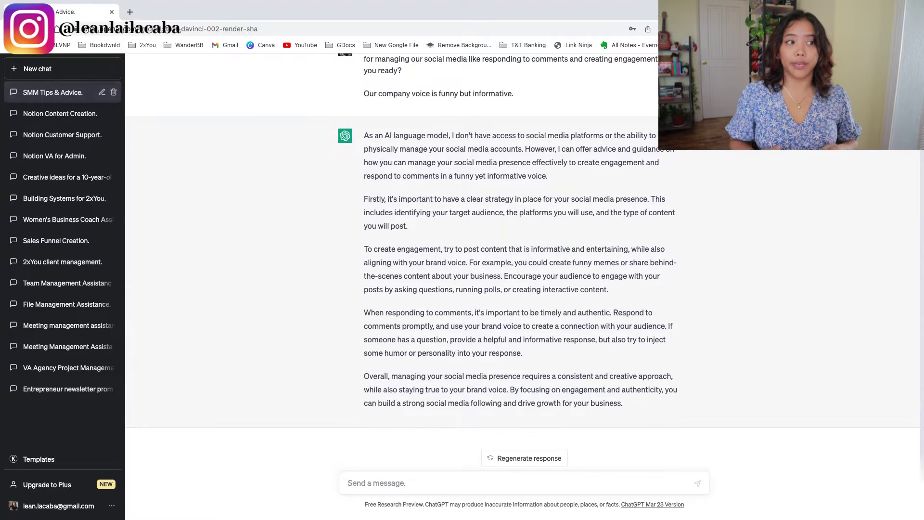
# - Request a response to the Facebook comment "This is such a cool product! I wonder if I can use it for work and not just school?"
pyautogui.write('Respond to this facebook comment: "This is such a cool product! I wonder if I can use it for work and not just school?"')
pyautogui.press('Return')
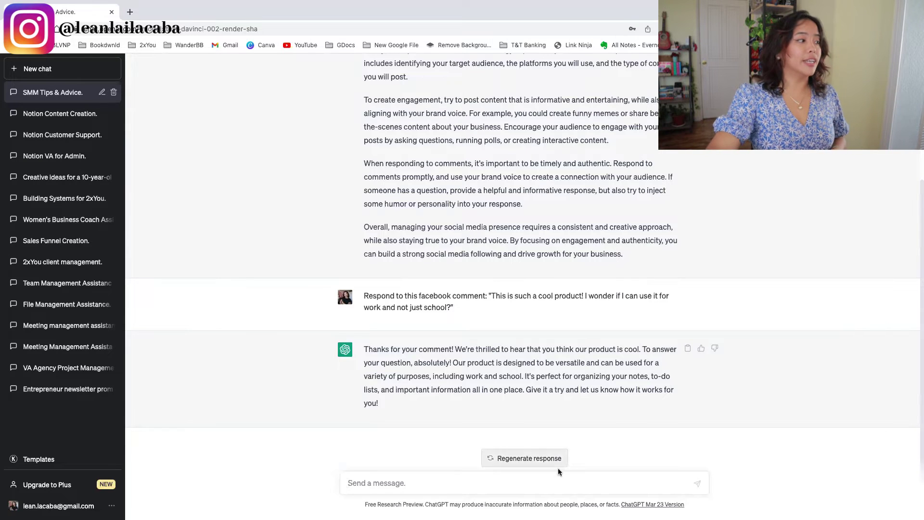
# - Look back through the Notion admin, customer support and content creation chats, and review the social media chat from its opening prompt
pyautogui.click(42, 157)
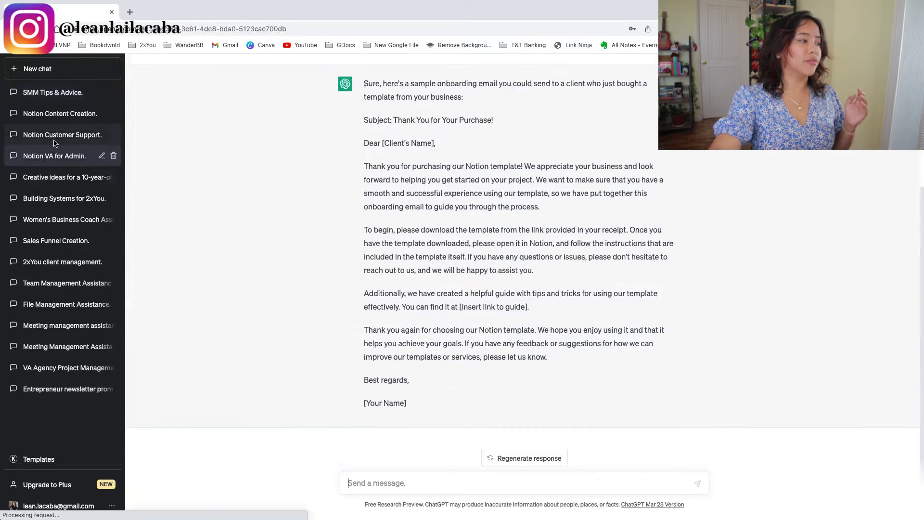
pyautogui.click(54, 142)
pyautogui.click(57, 107)
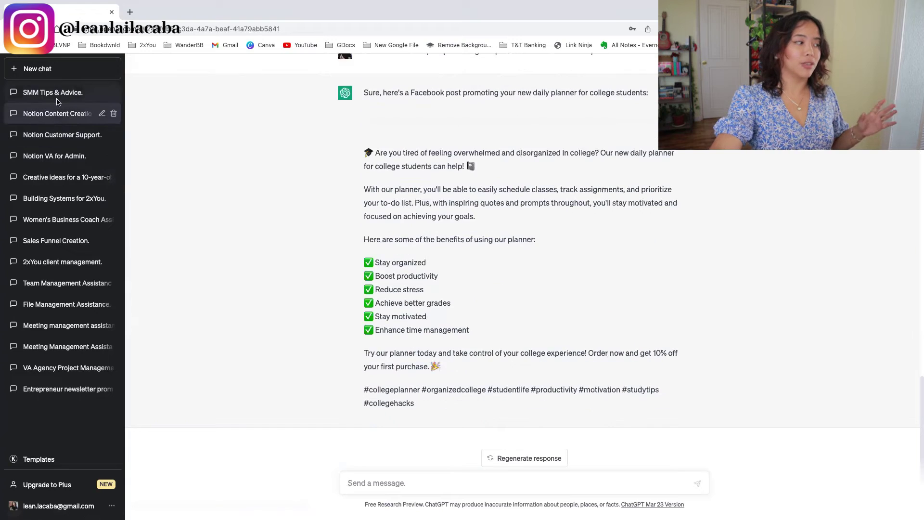
pyautogui.click(57, 100)
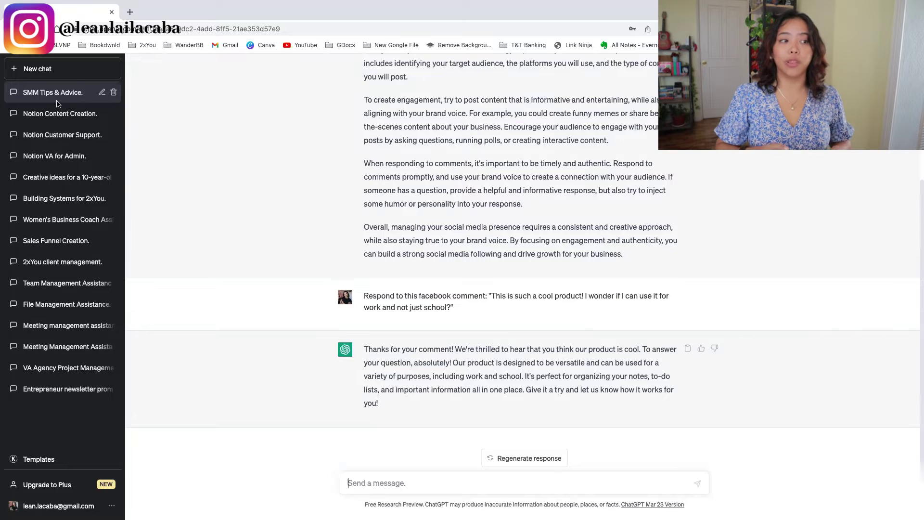
pyautogui.scroll(4, 393, 137)
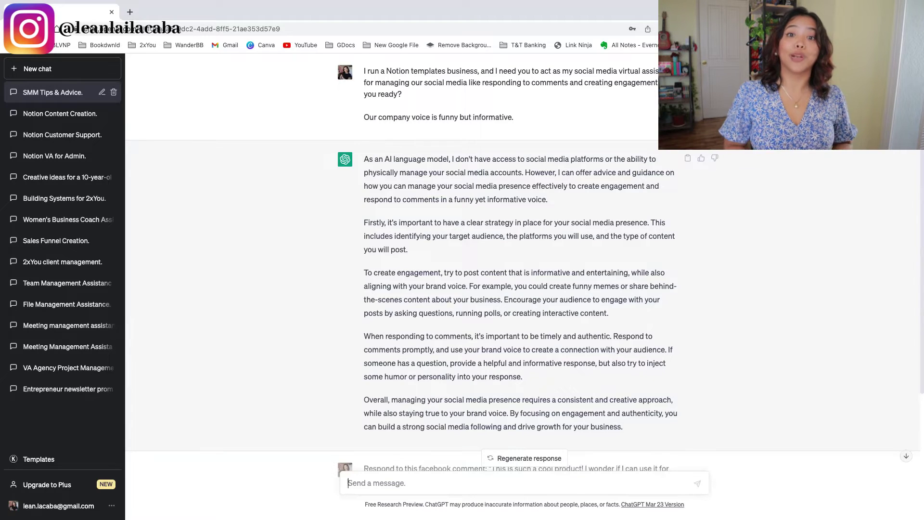
# - In a new chat, assign a writing virtual assistant role for suggesting edits, giving feedback on the work and brainstorming possible writing content
pyautogui.click(59, 68)
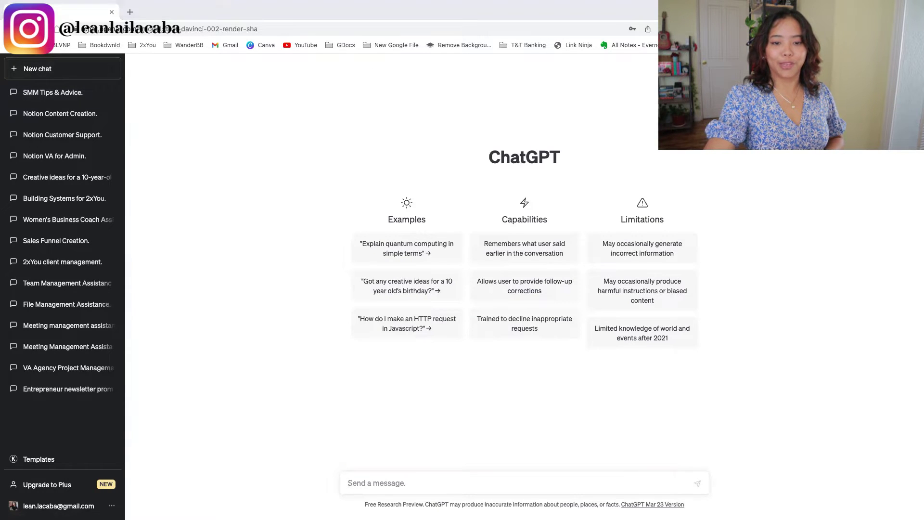
pyautogui.write('I run a Notion templates business, and I need you to act as my writing virtual assistant by helping me improve my writing by suggesting edits and providing feedback on my work, as well as brainstorming possible writing content. Are you ready?')
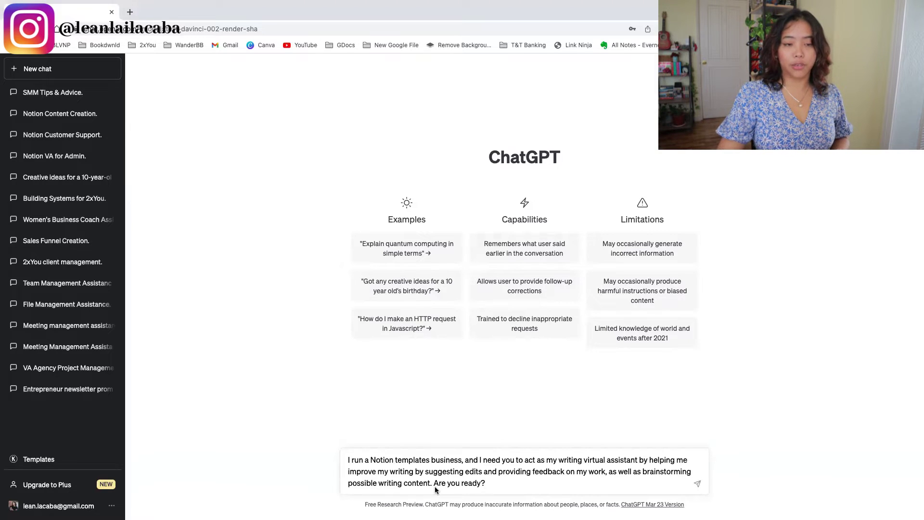
pyautogui.press('Return')
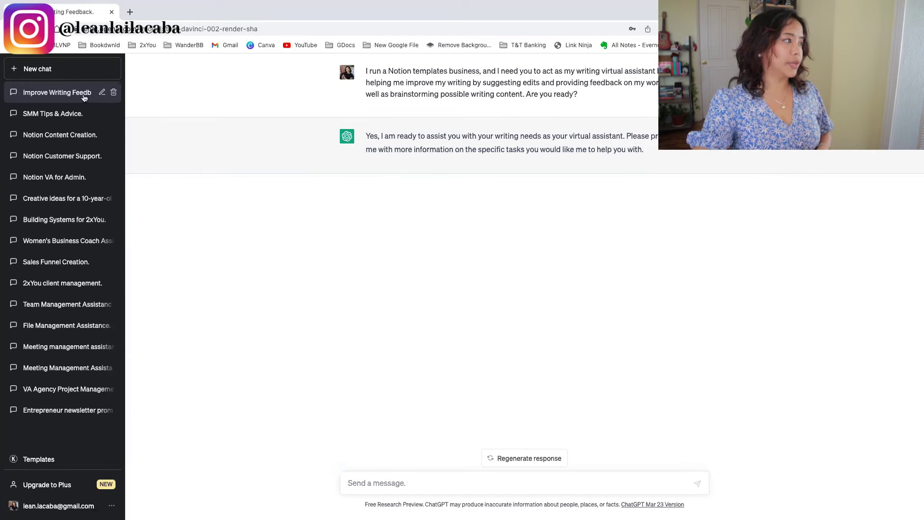
# - In a new chat, assign a sales virtual assistant role for writing product information, answering customer questions and creating response templates
pyautogui.click(37, 69)
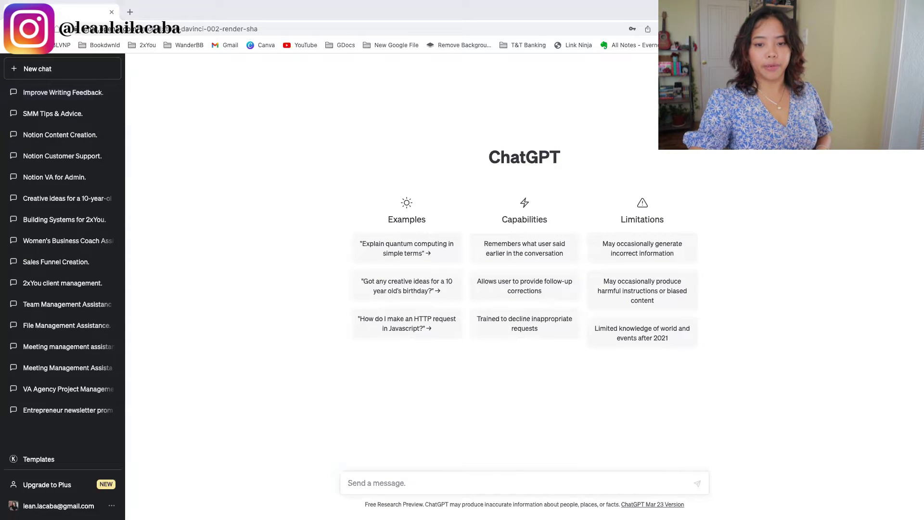
pyautogui.click(456, 477)
pyautogui.write('I run a Notion templates business, and I need you to act as my sales virtual assistant by writing product information, answering questions sent by customers, and creating templates for responses. Are you ready?')
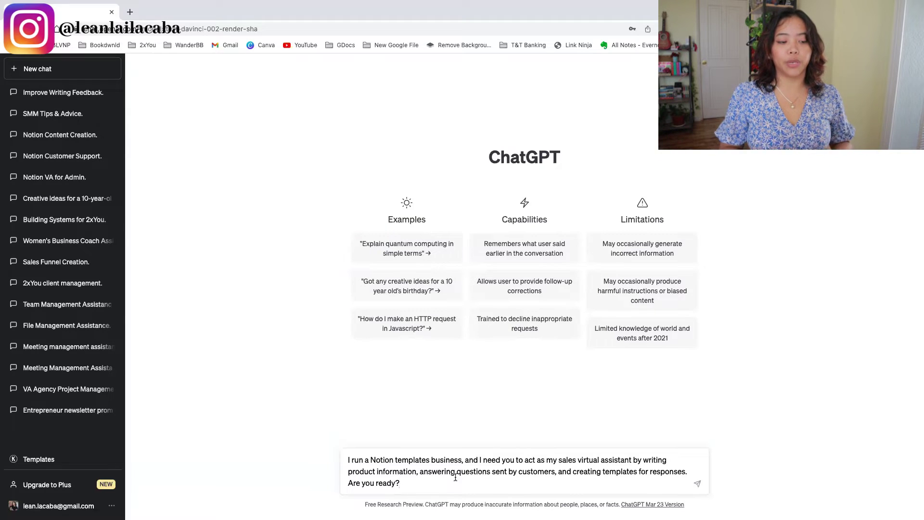
pyautogui.press('Return')
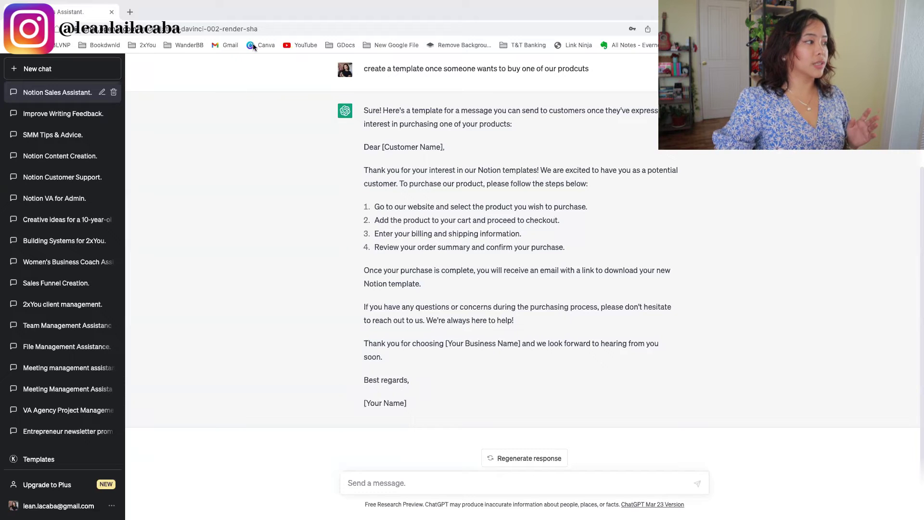
# - In a new chat, assign an engaging, action-oriented and clear events virtual assistant role for online event planning, descriptions, social media posts and attendee email sequences
pyautogui.click(116, 59)
pyautogui.click(106, 64)
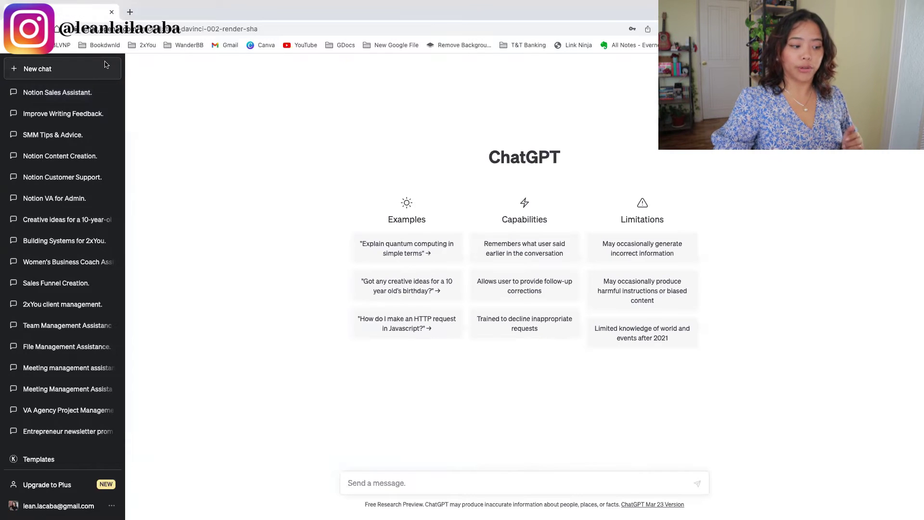
pyautogui.write('I run a Notion templates business, and I need you to act as my events virtual assistant to strategize and plan online events including writing event descriptions, social media posts, and email sequences for attendees. Are you ready?  I need you to be engaging, action-oriented, and clear.')
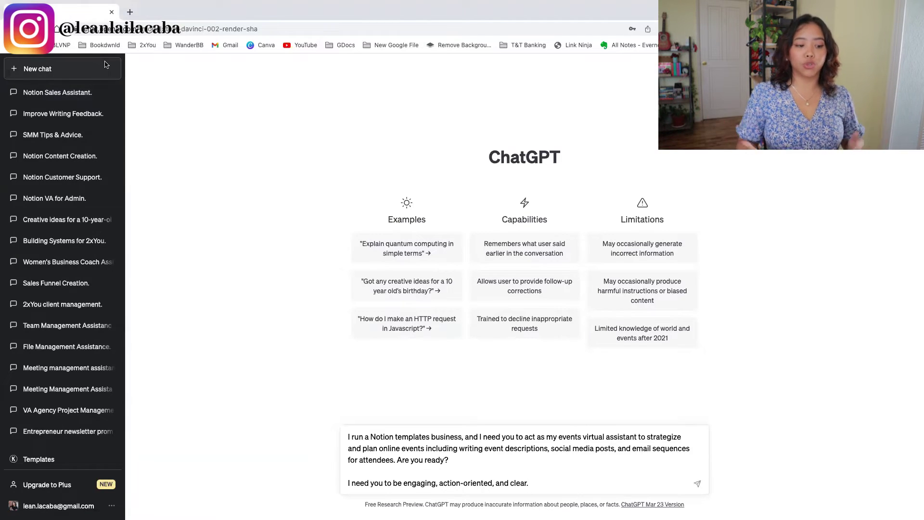
pyautogui.press('Return')
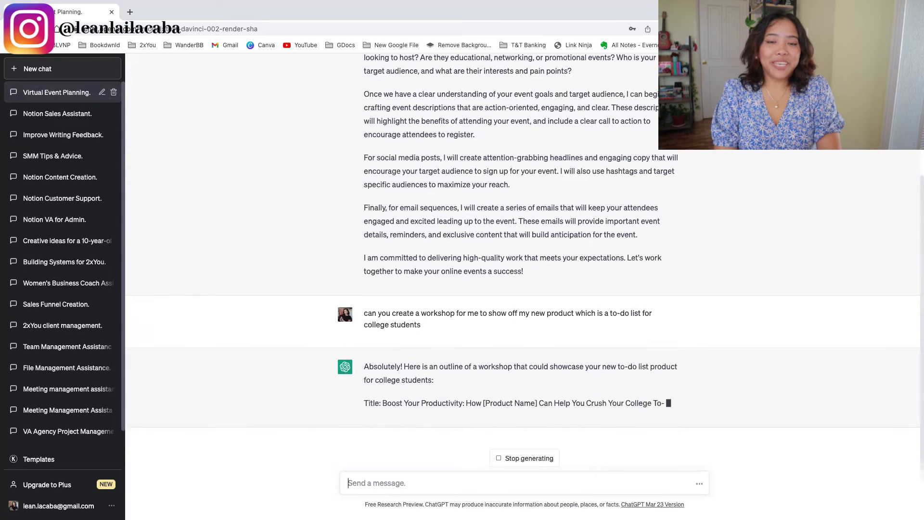
# - Ask the events assistant to create social media posts for LinkedIn and Instagram to promote the to-do list workshop
pyautogui.write('can y')
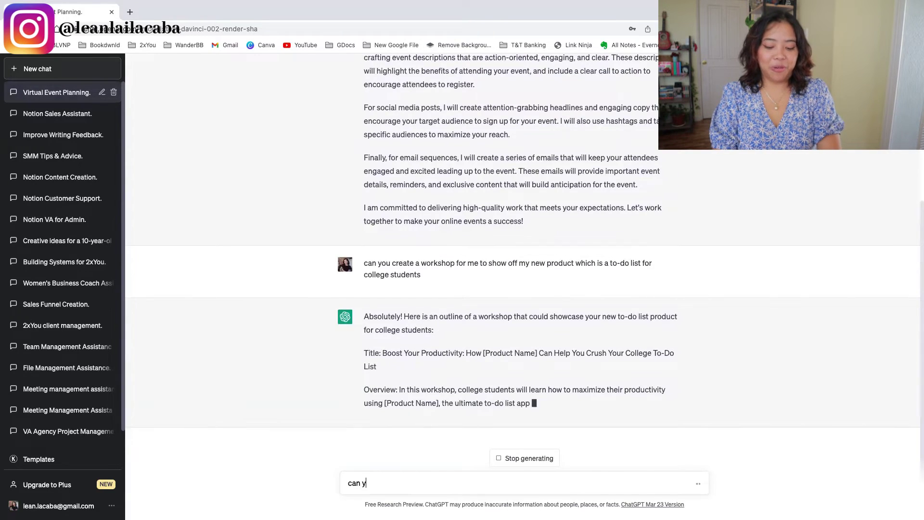
pyautogui.write('ou create social med')
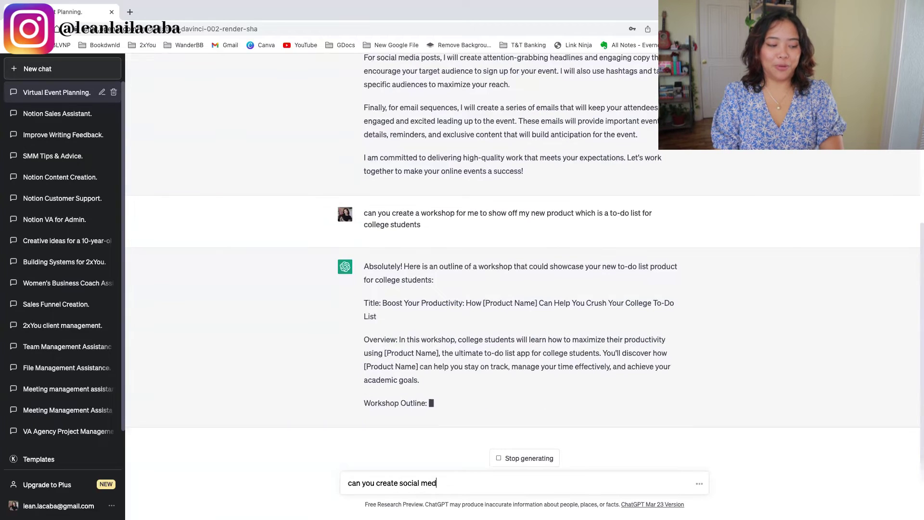
pyautogui.write('ia posts to pro')
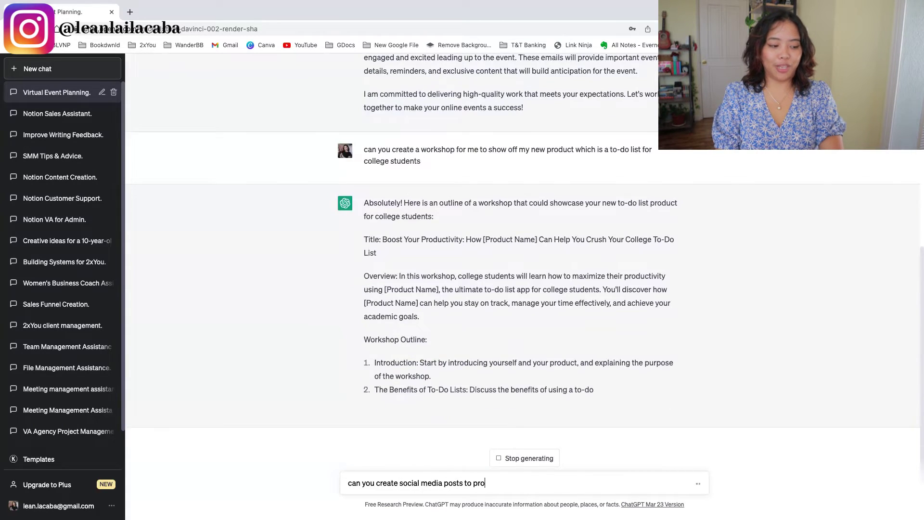
pyautogui.write('mote it')
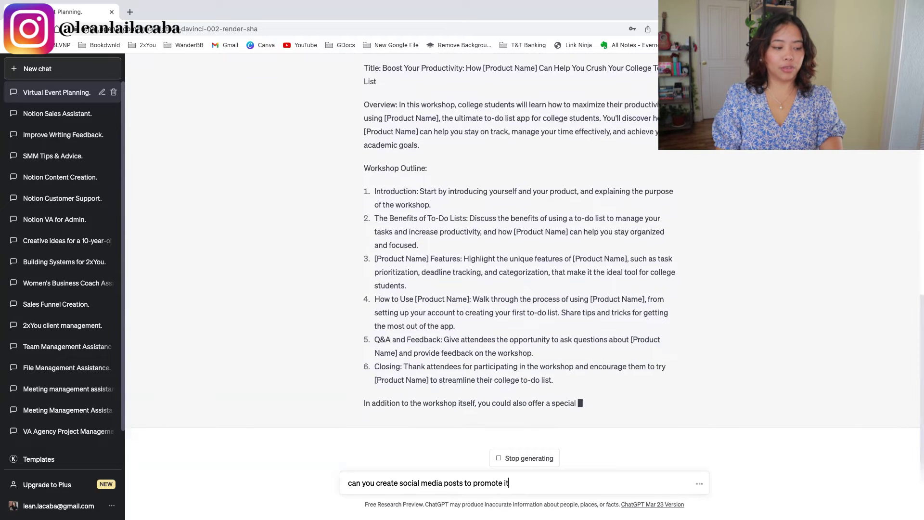
pyautogui.write('?')
pyautogui.click(465, 483)
pyautogui.write('for LinkedI')
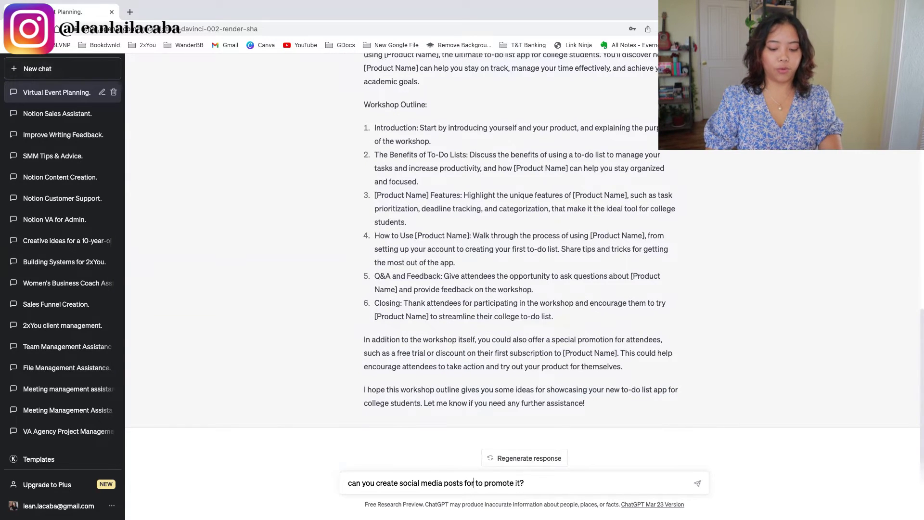
pyautogui.write('n and Instag')
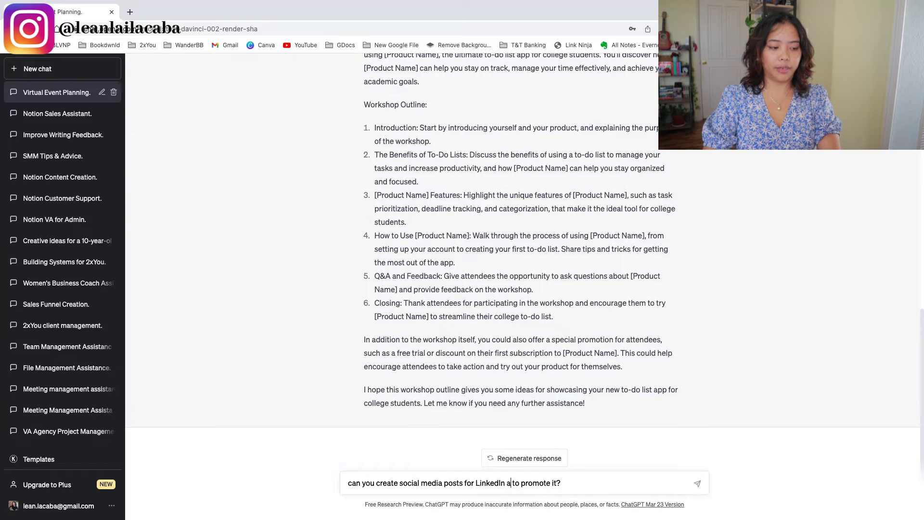
pyautogui.write('ram')
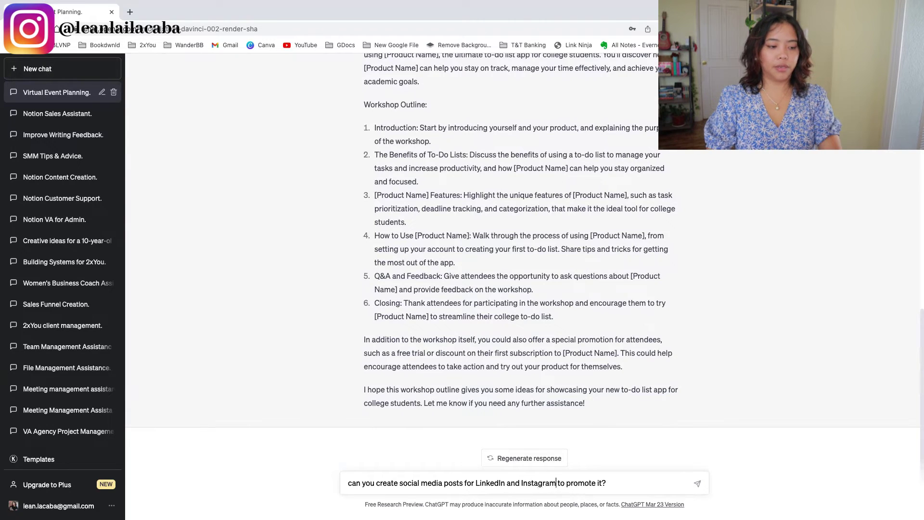
pyautogui.press('Return')
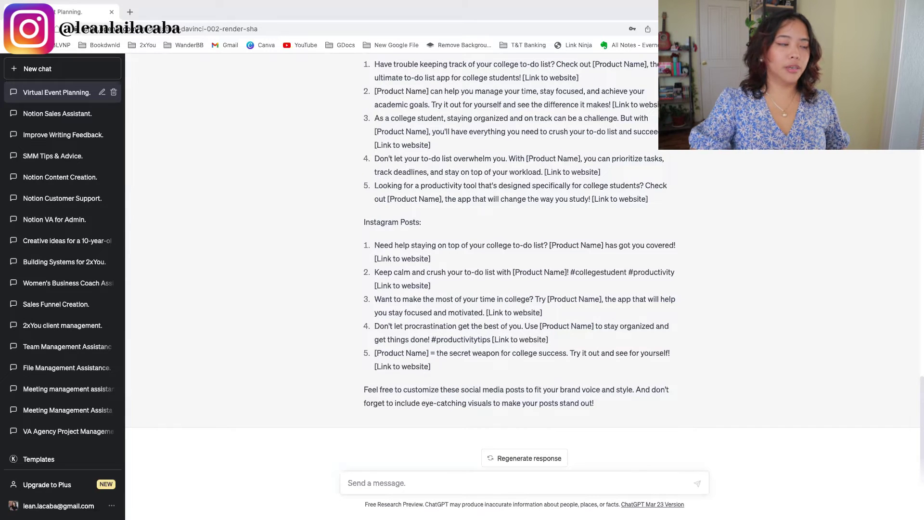
# - In a new chat, assign a travel virtual assistant role for itineraries, detailed trip plans and recommendations, mentioning museums, theme parks and street food
pyautogui.click(77, 78)
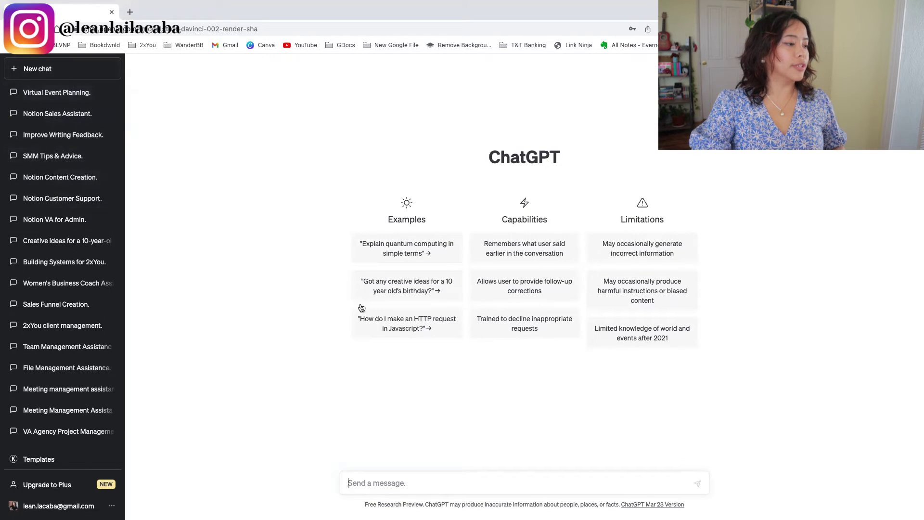
pyautogui.hotkey('ctrl', 'v')
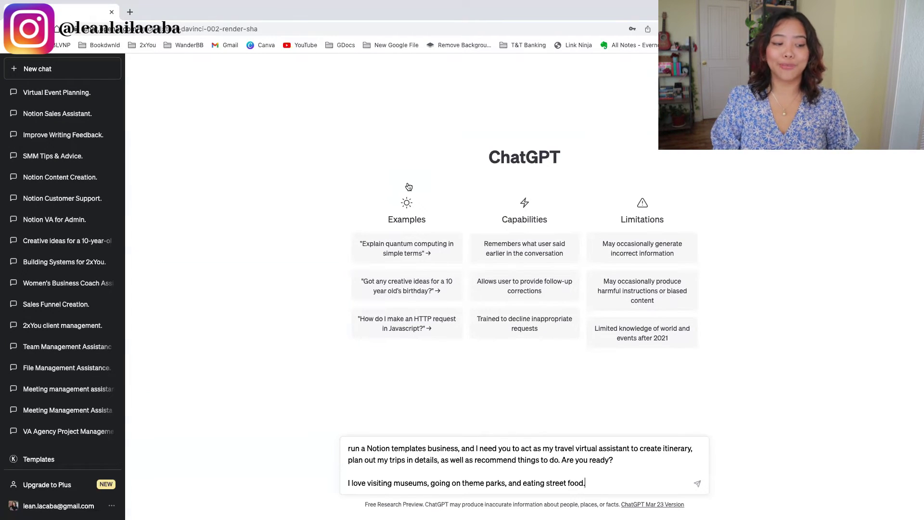
pyautogui.press('Return')
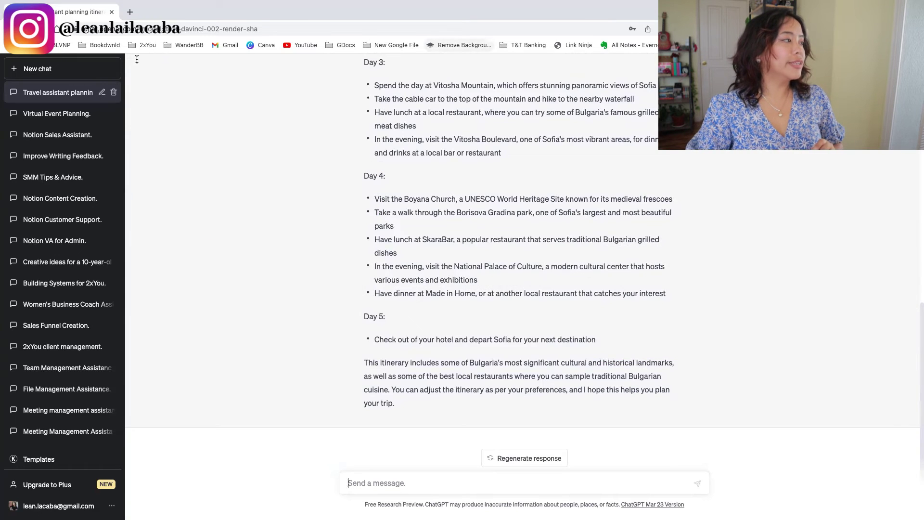
# - In a new chat, assign a fitness virtual assistant role for a healthy routine, workouts and meal plan, stating 9AM-11AM daily work and keto
pyautogui.click(38, 69)
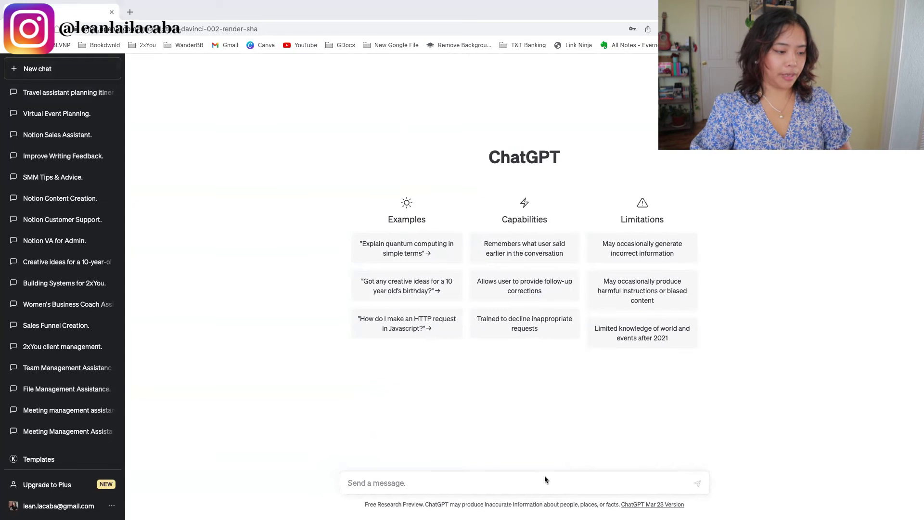
pyautogui.write('I run a Notion templates business, and I need you to act as my fitness virtual assistant to create a healthy routine to balance my schedule in creating templates, what workouts I can do, and creating my meal plan. Are you ready?  I work 9AM-11AM daily, and would love to be on keto.')
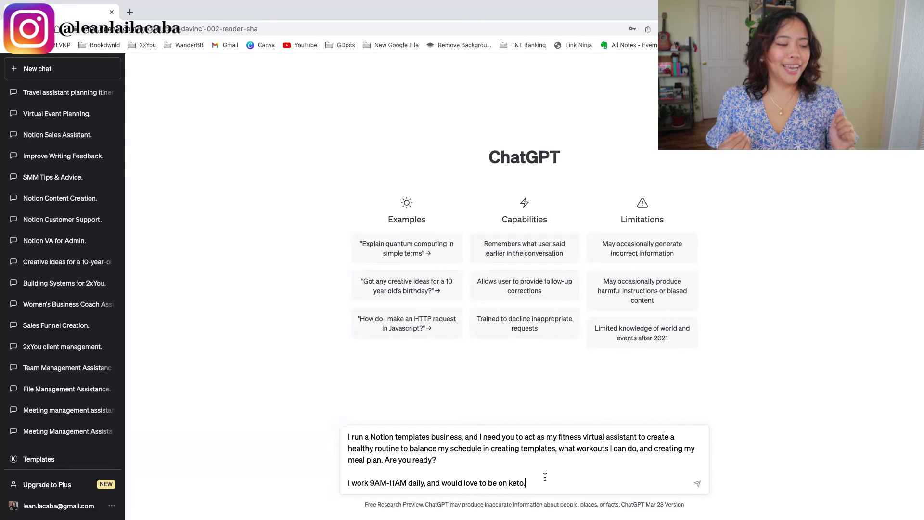
pyautogui.press('Return')
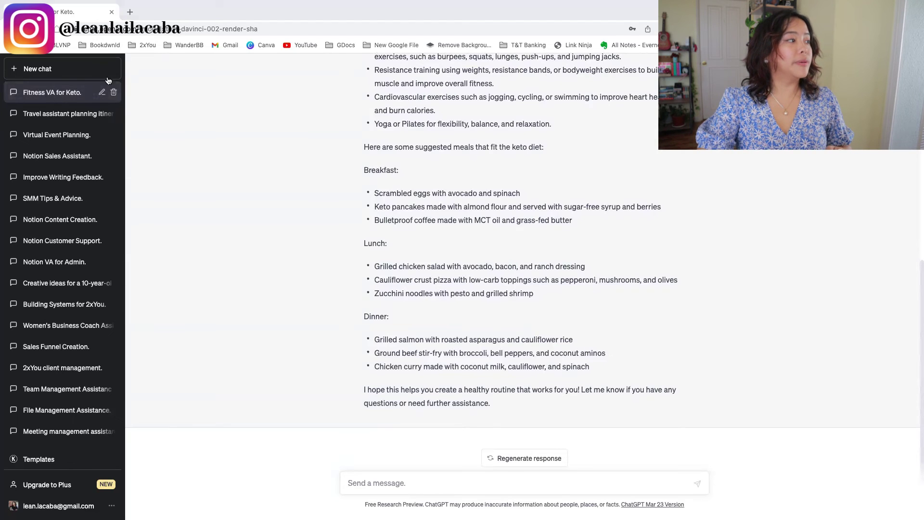
# - In a new chat, assign a personal development virtual assistant role for goal accountability, recommending books, courses and mentors, and creating an actionable plan
pyautogui.click(106, 75)
pyautogui.write('I run a Notion templates business, and I need you to act as my personal development virtual assistant to keep me accountable on my goals to develop myself by recommending books, courses, mentors, and creating an actionable plan. Are you ready?')
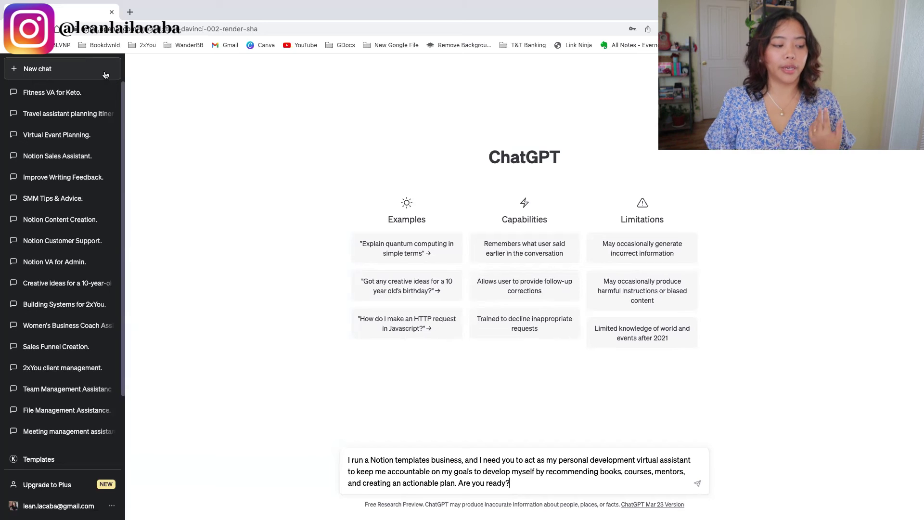
pyautogui.press('Return')
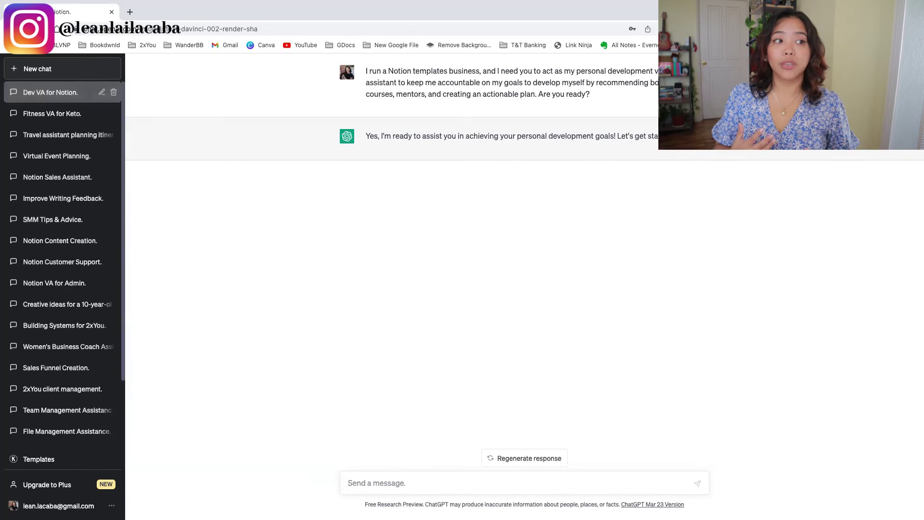
# - Tell the personal development assistant about wanting to be better at time management and ask for a recommended action plan
pyautogui.write('i')
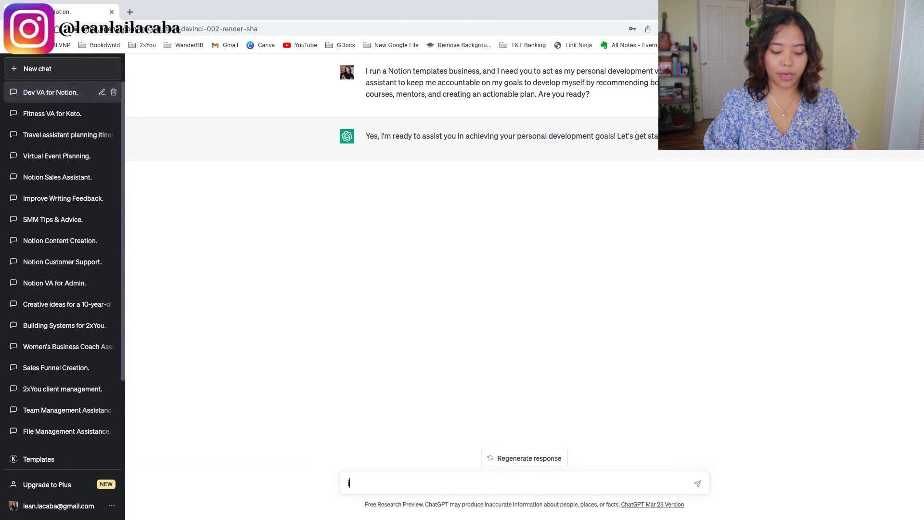
pyautogui.write(' want to be better a')
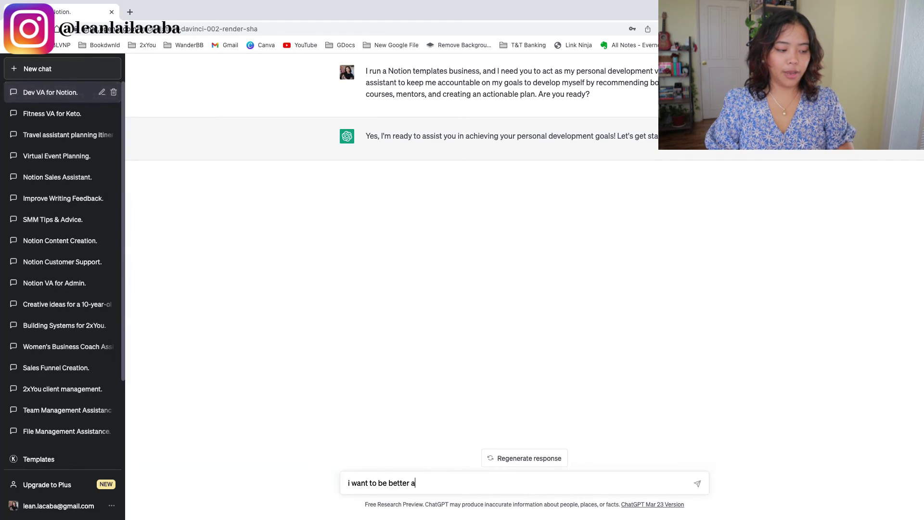
pyautogui.write('t time management. ')
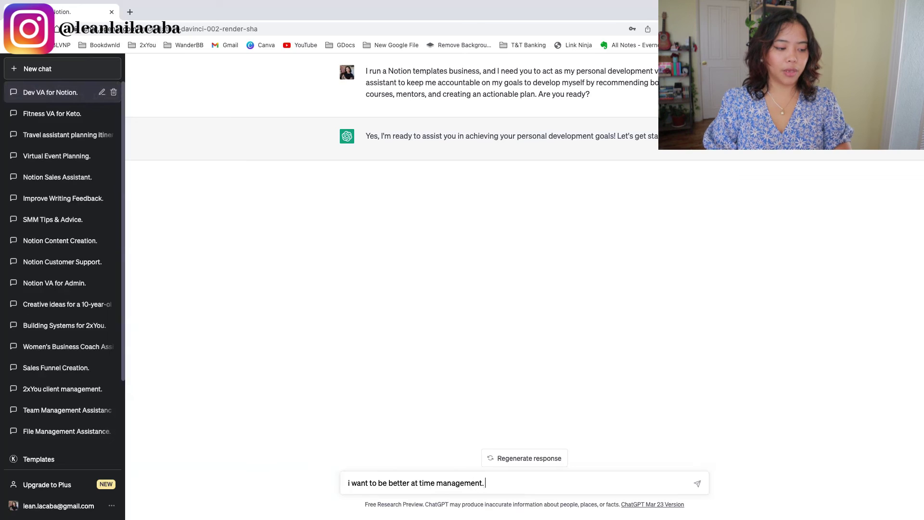
pyautogui.write("what's a recomme")
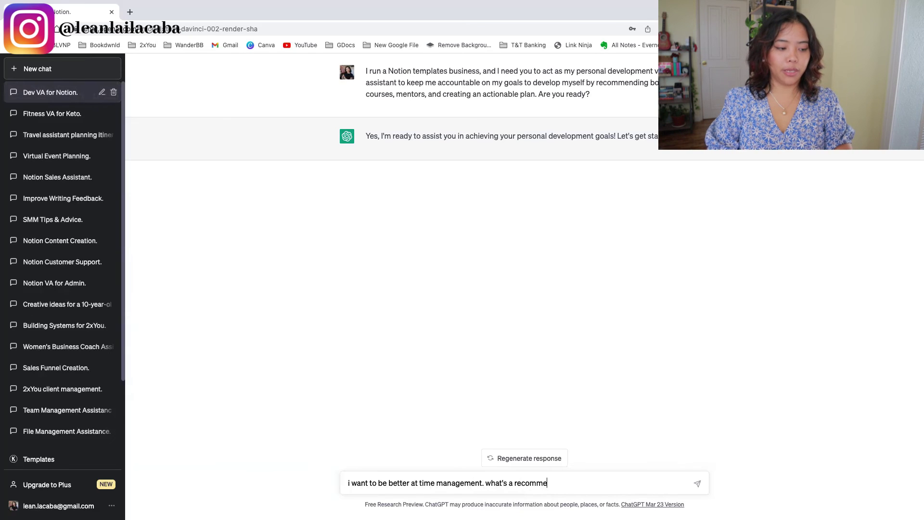
pyautogui.write('nded action plan?')
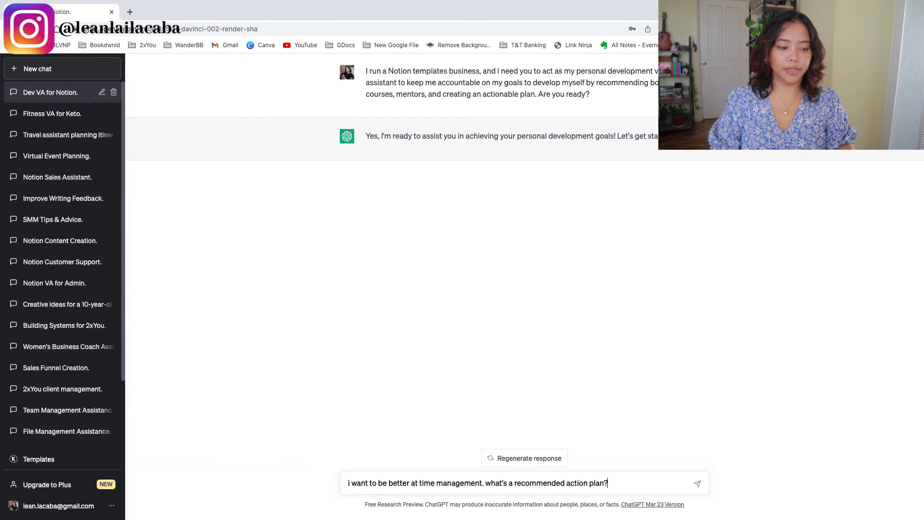
pyautogui.press('Return')
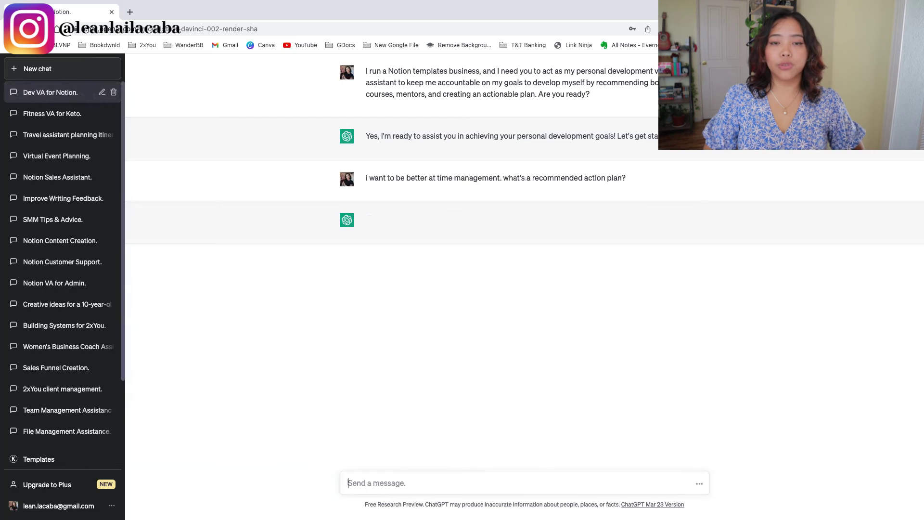